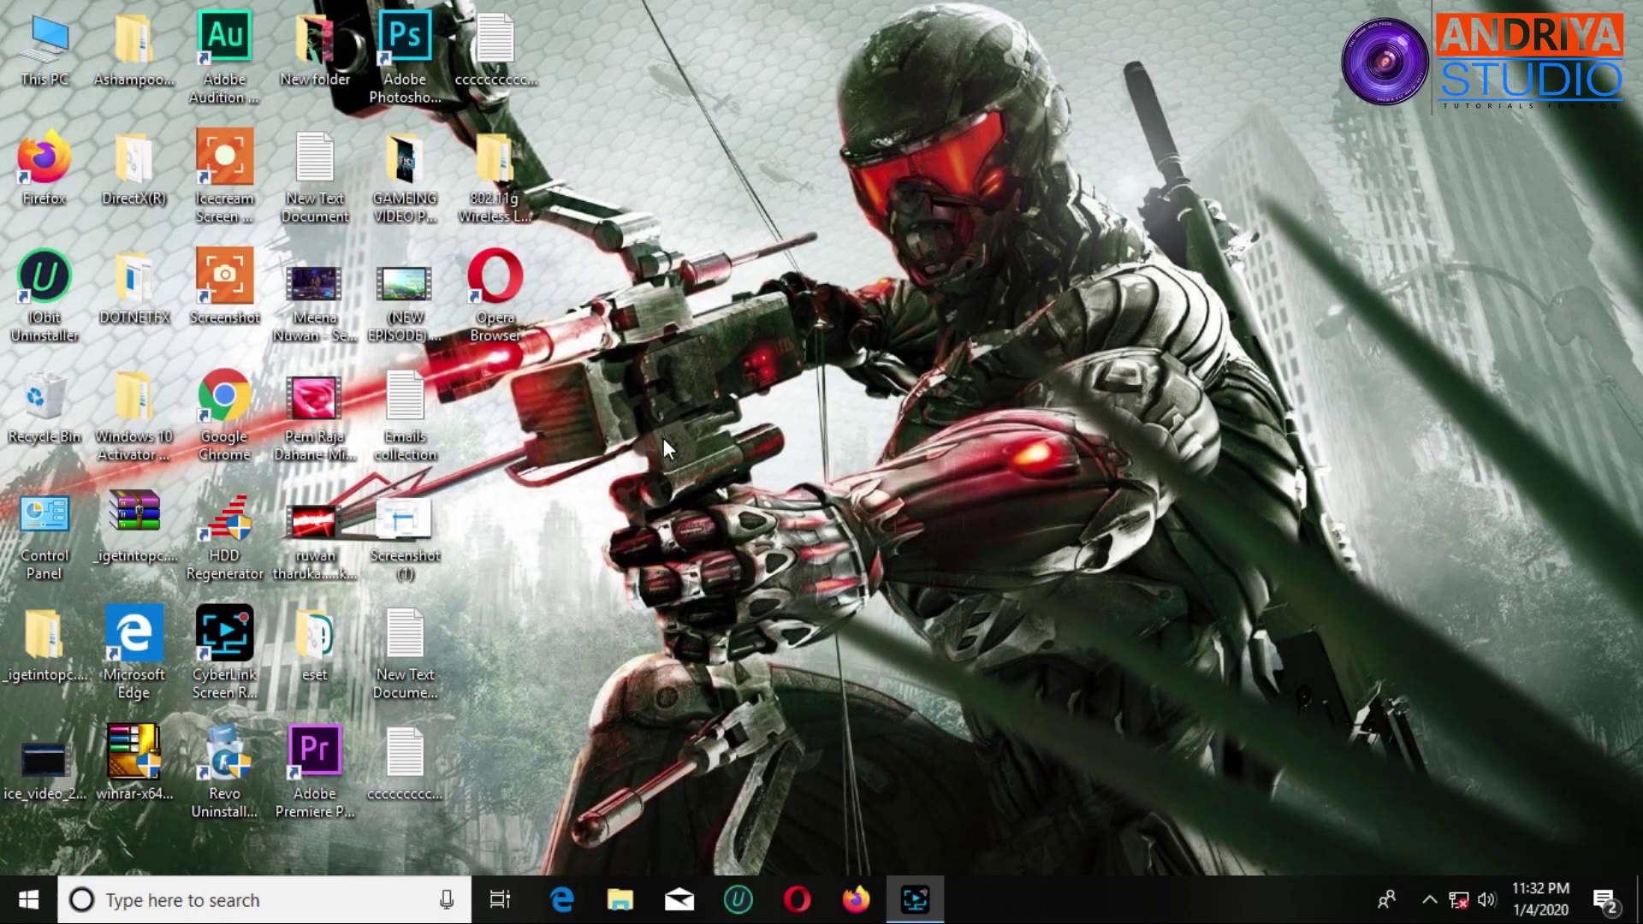
- Refresh the desktop twice from its right-click menu
right_click(686, 317)
left_click(715, 383)
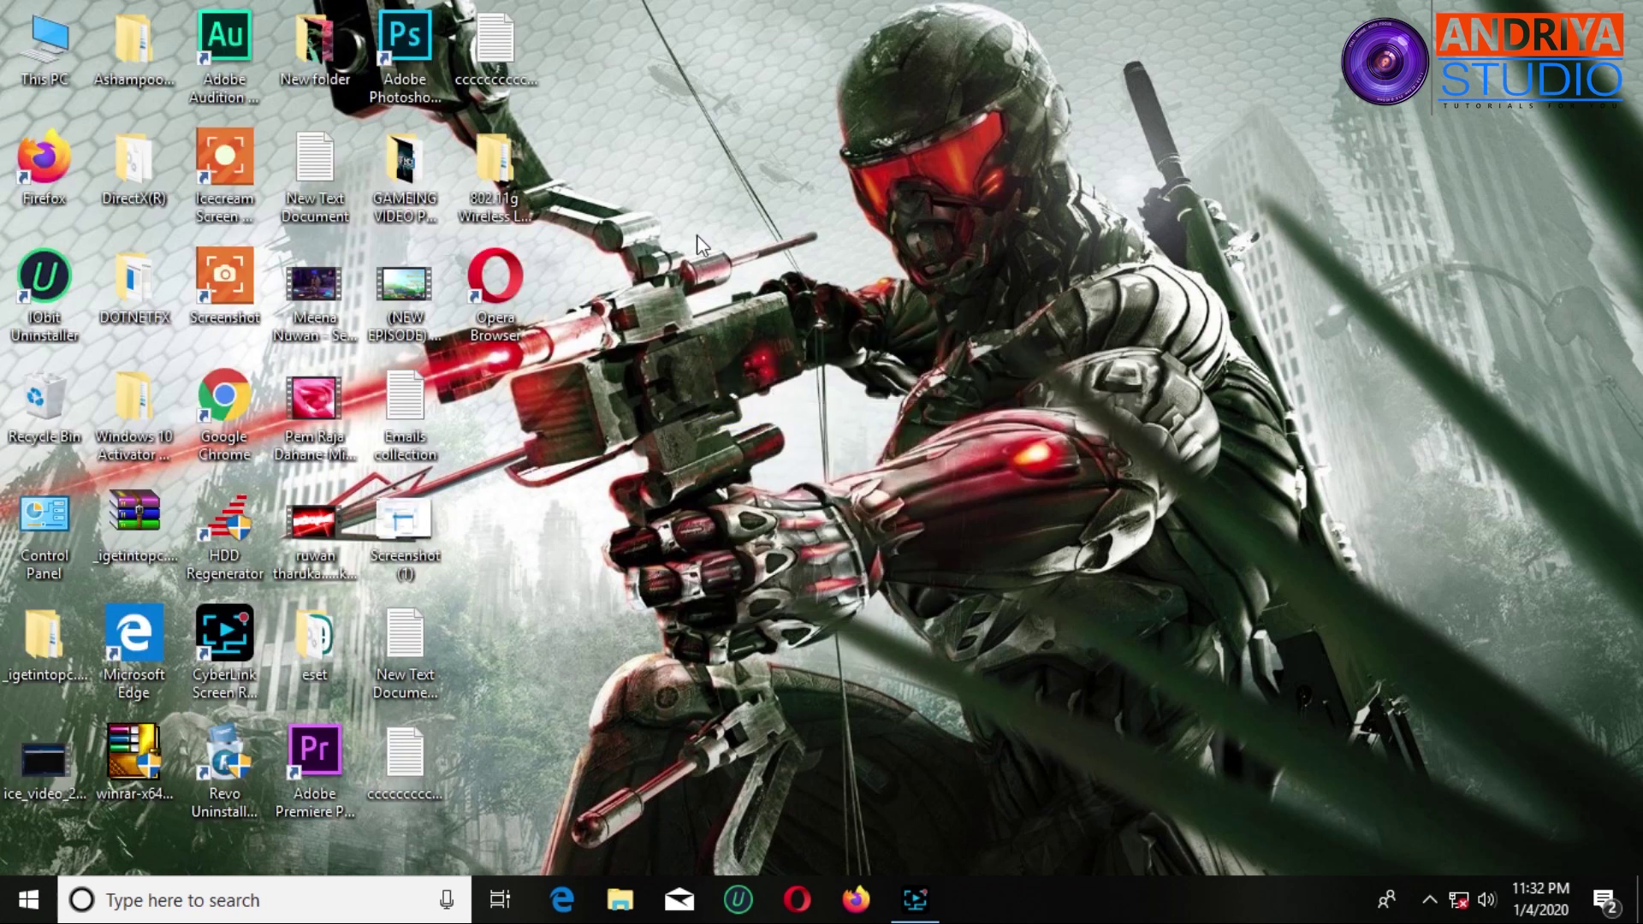
right_click(696, 235)
left_click(723, 305)
- Try launching Google Chrome, dismiss the .exe missing-app warning, and refresh the desktop twice more
double_click(234, 418)
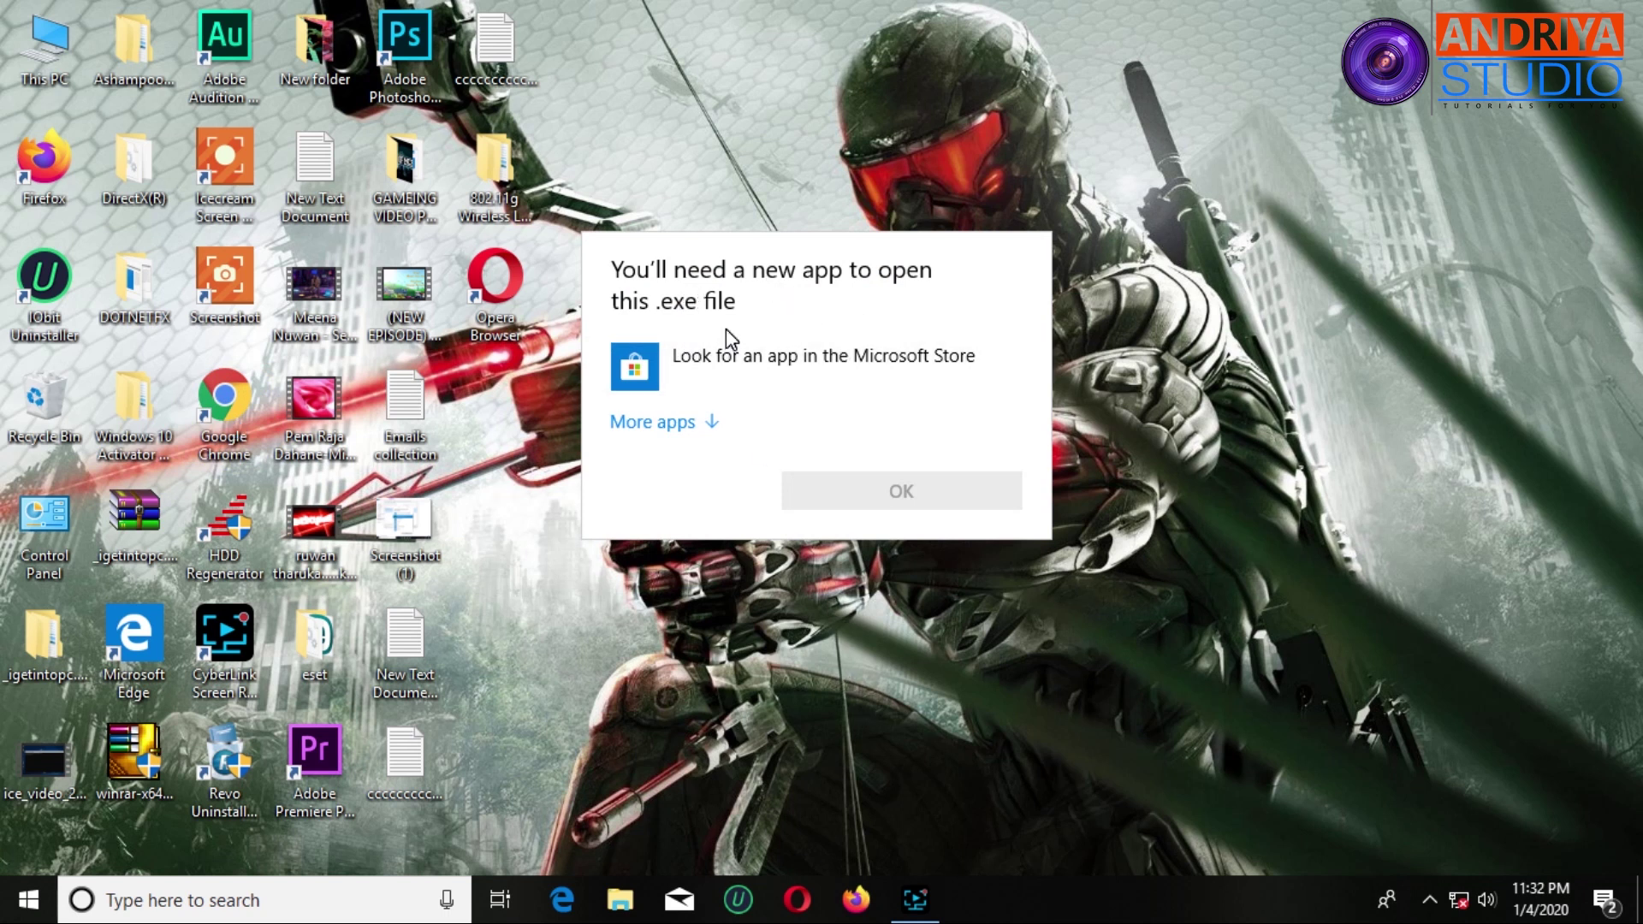
left_click(883, 505)
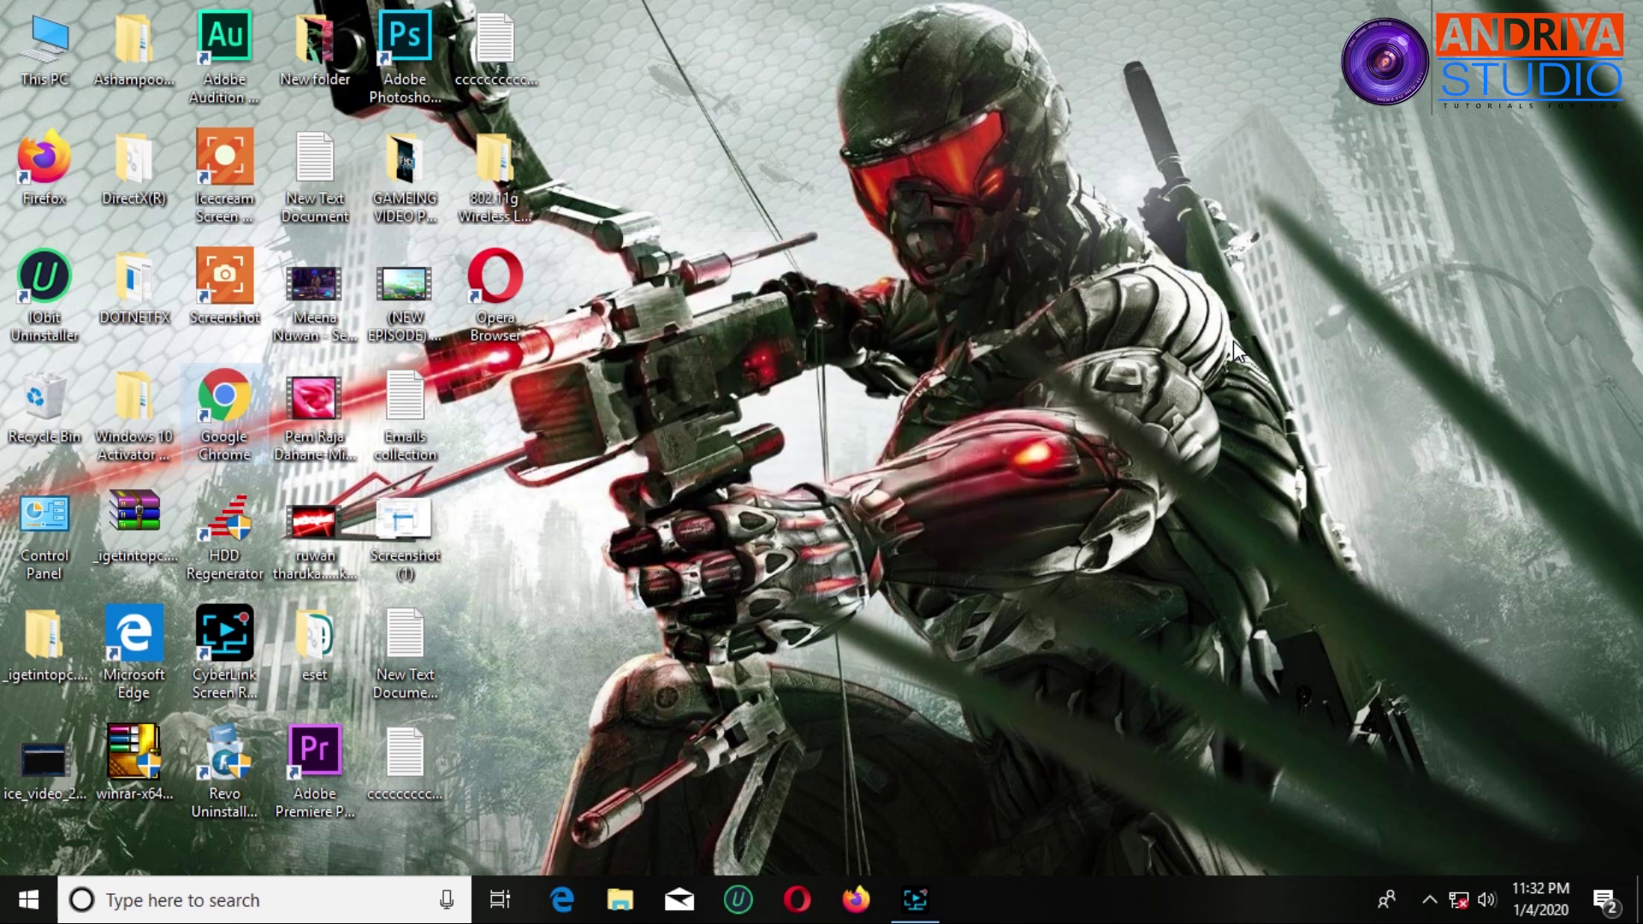
right_click(979, 338)
left_click(1046, 408)
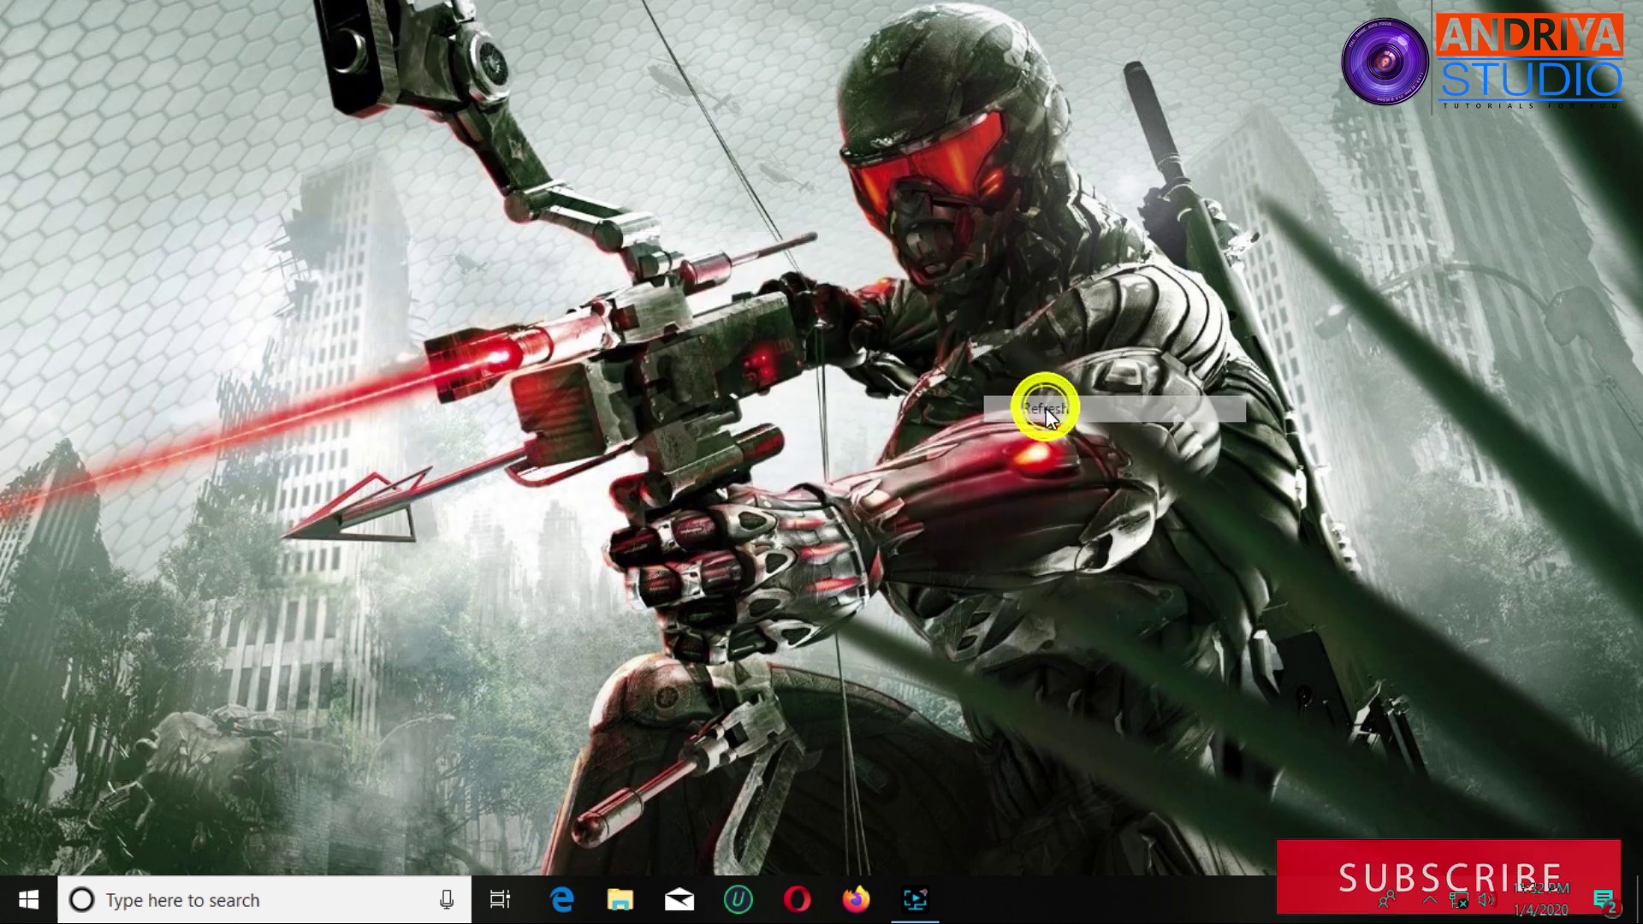
right_click(618, 454)
left_click(703, 523)
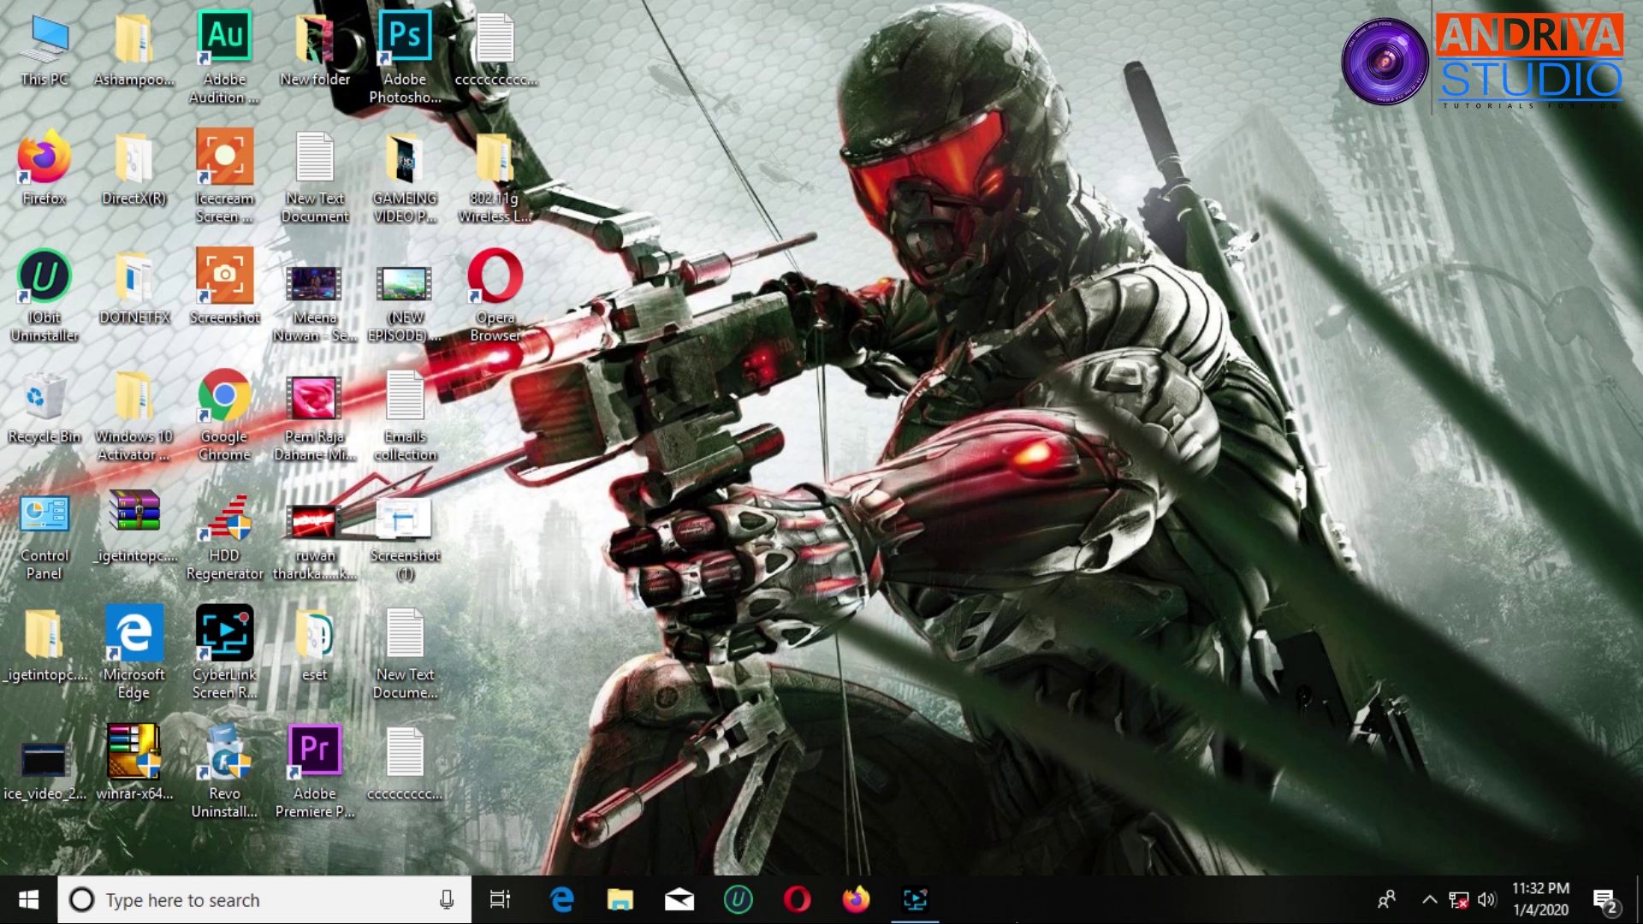
- Search for 're' and run Registry Editor as administrator
left_click(317, 902)
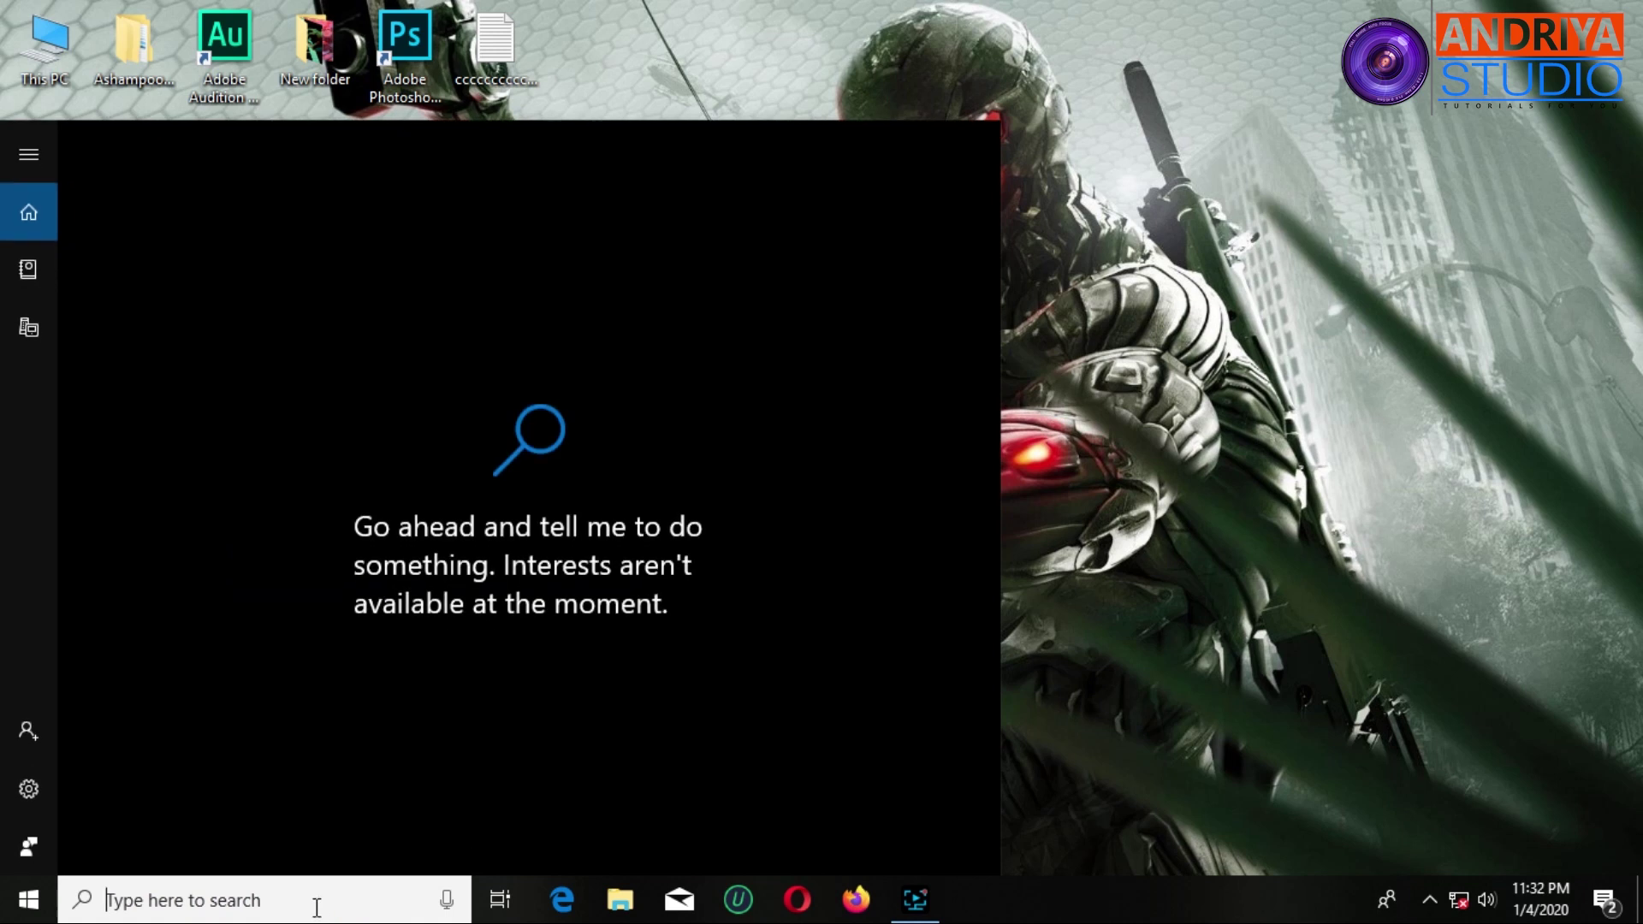
type("re")
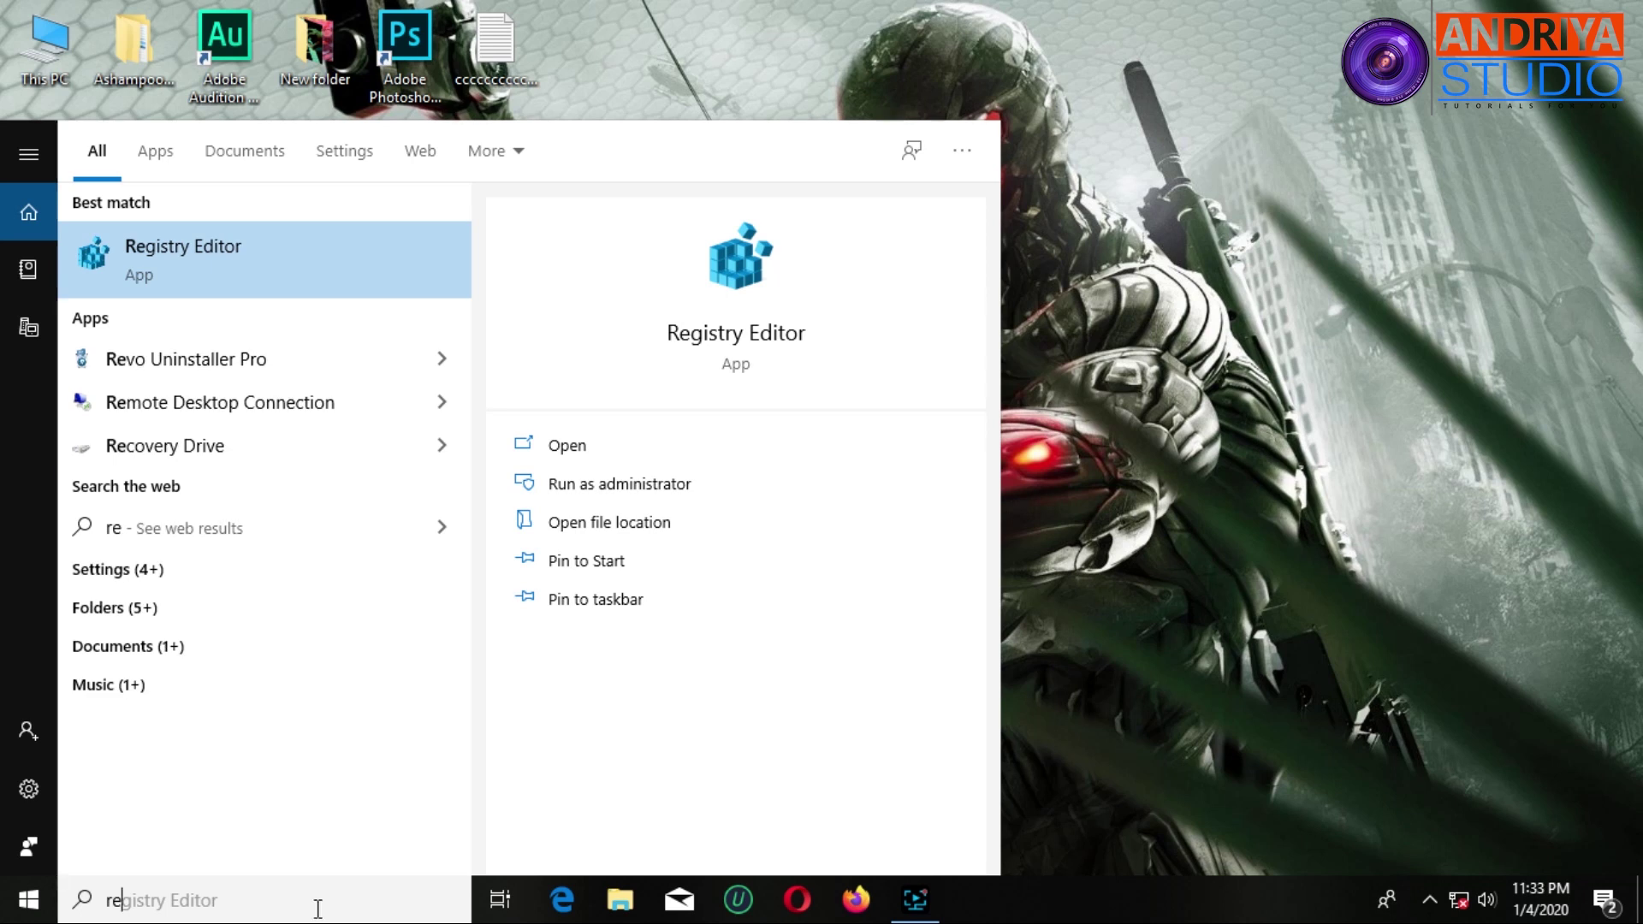
right_click(202, 249)
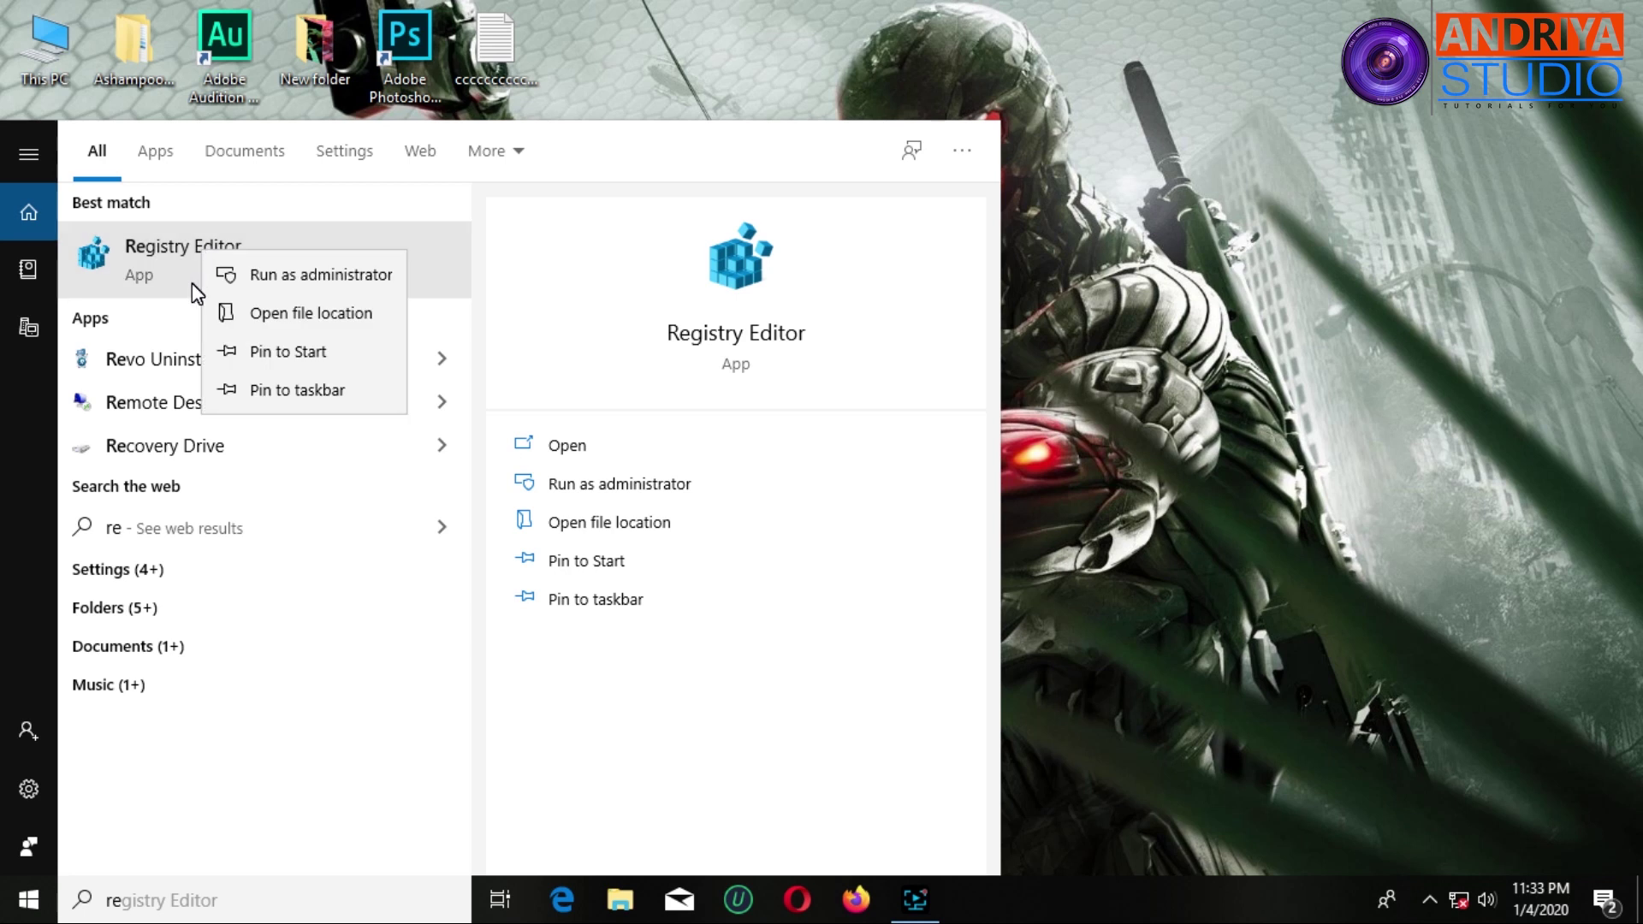
left_click(278, 274)
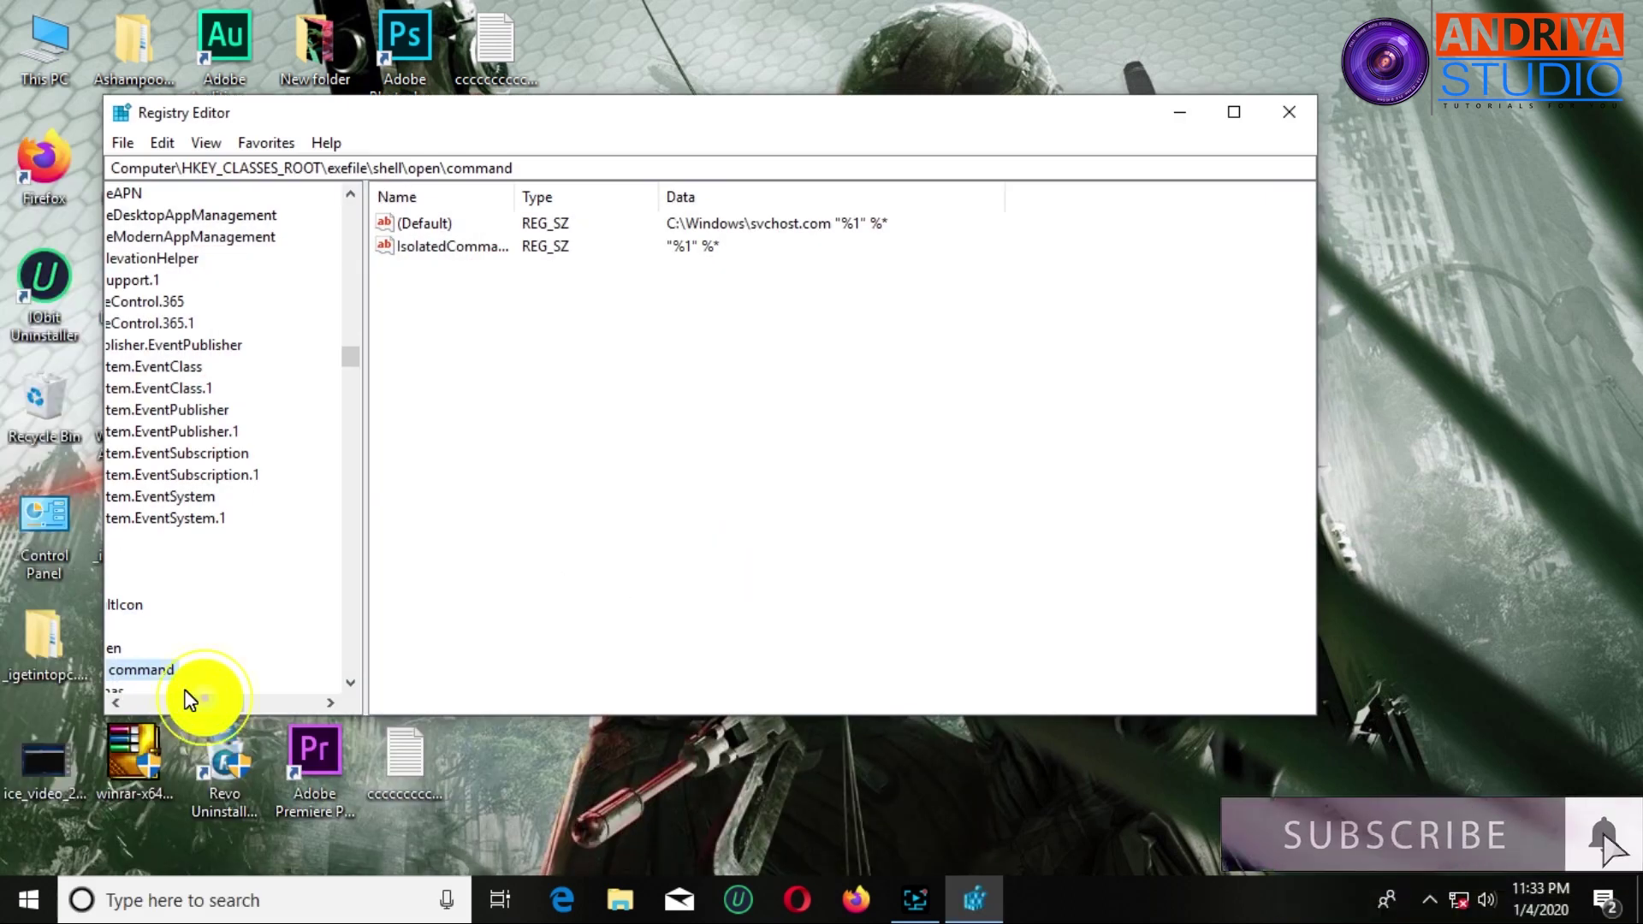
- Scroll the key tree back to the top and select the HKEY_CLASSES_ROOT branch
left_click_drag(191, 703, 147, 702)
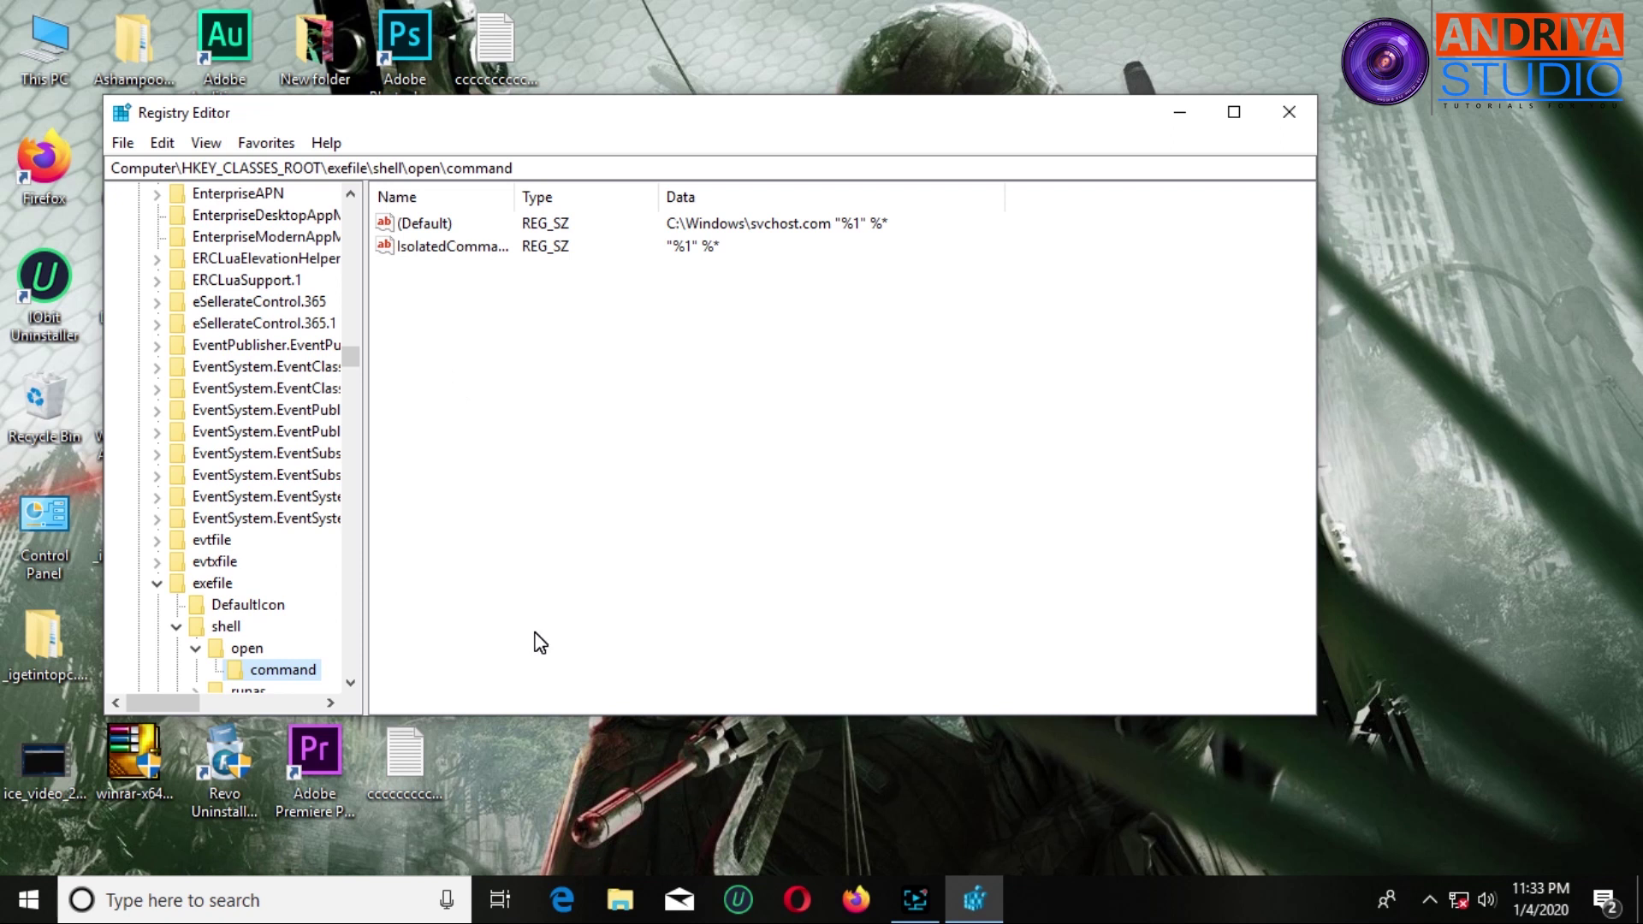
scroll(279, 371, "up", 3)
scroll(279, 371, "up", 5)
scroll(279, 373, "up", 6)
left_click_drag(356, 349, 356, 205)
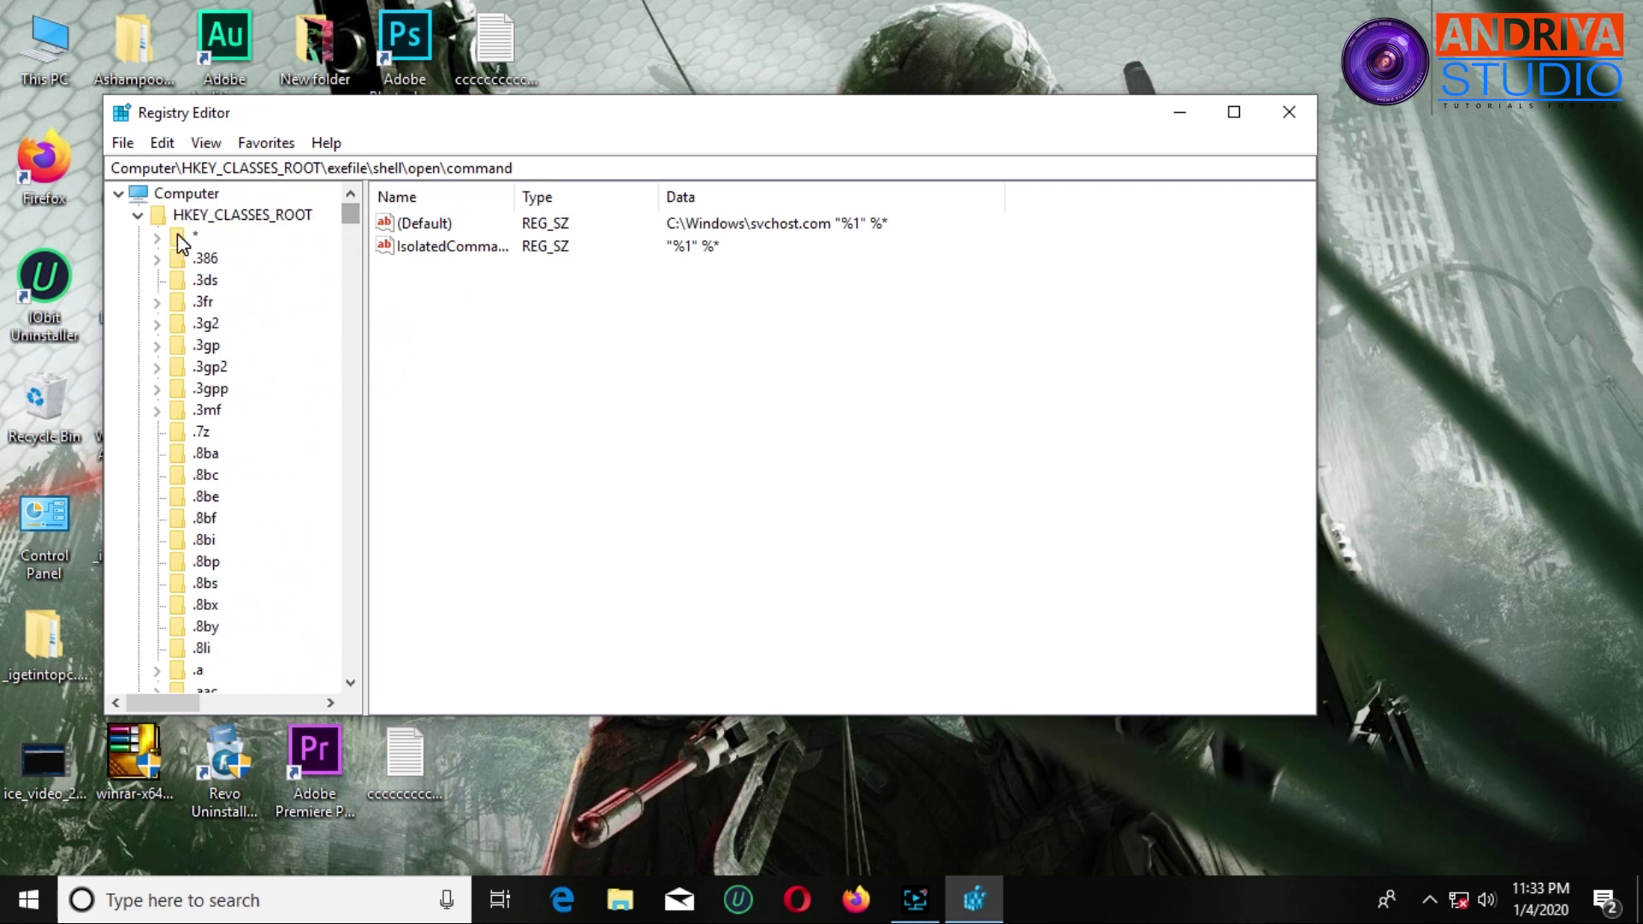
left_click(137, 215)
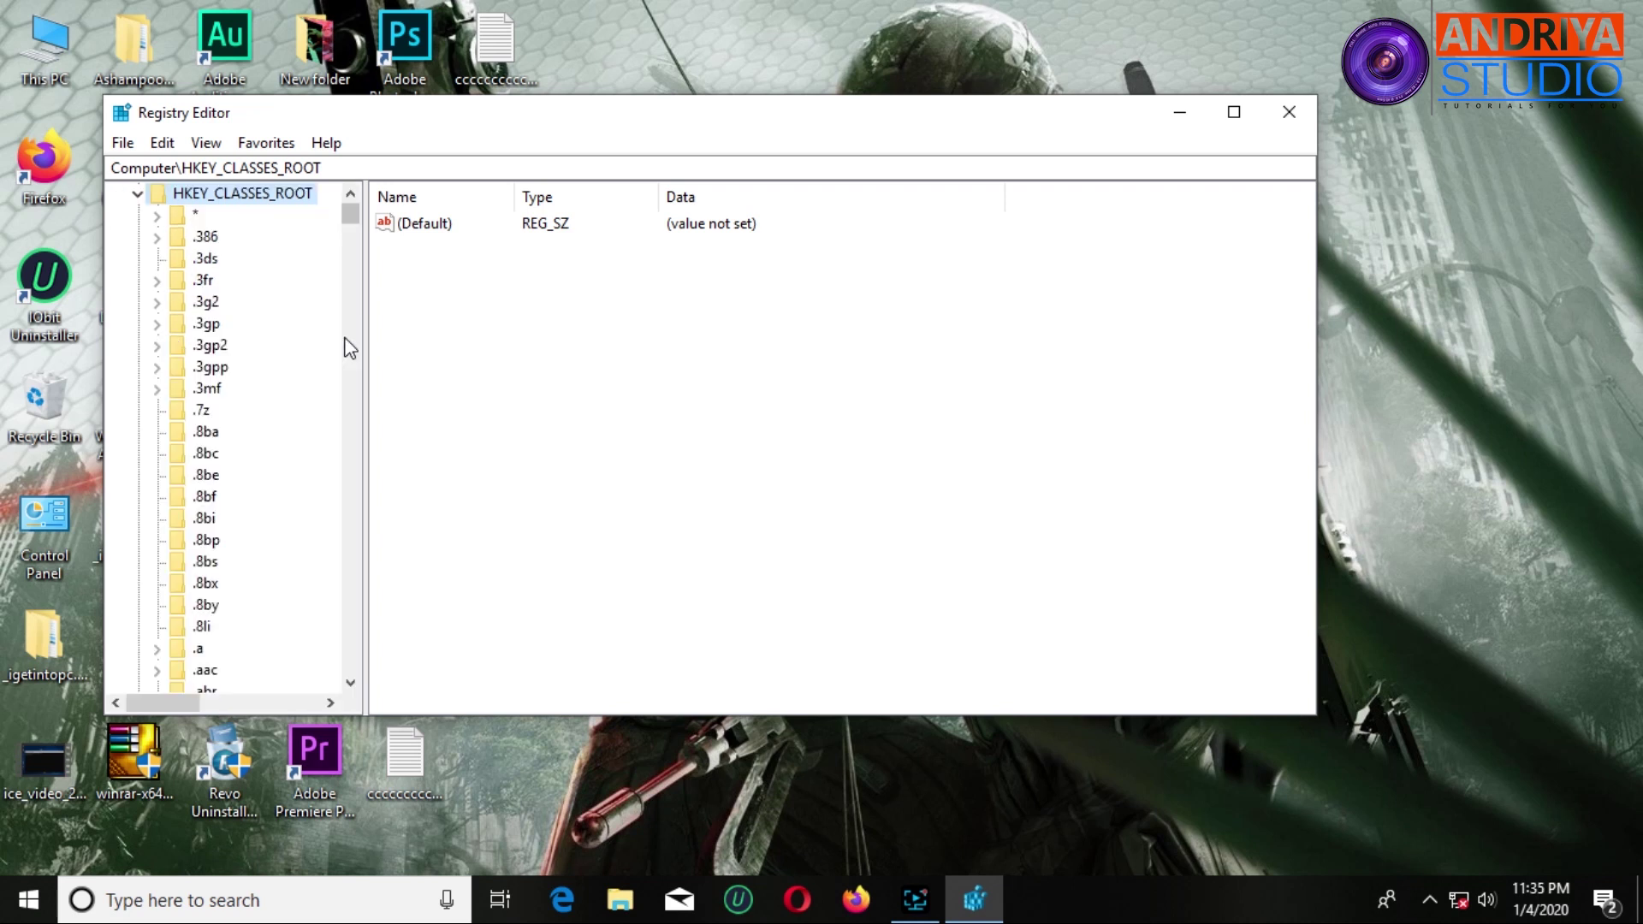
key("alt")
- Maximize the Registry Editor window and step down through the HKEY_CLASSES_ROOT key tree
left_click(1238, 118)
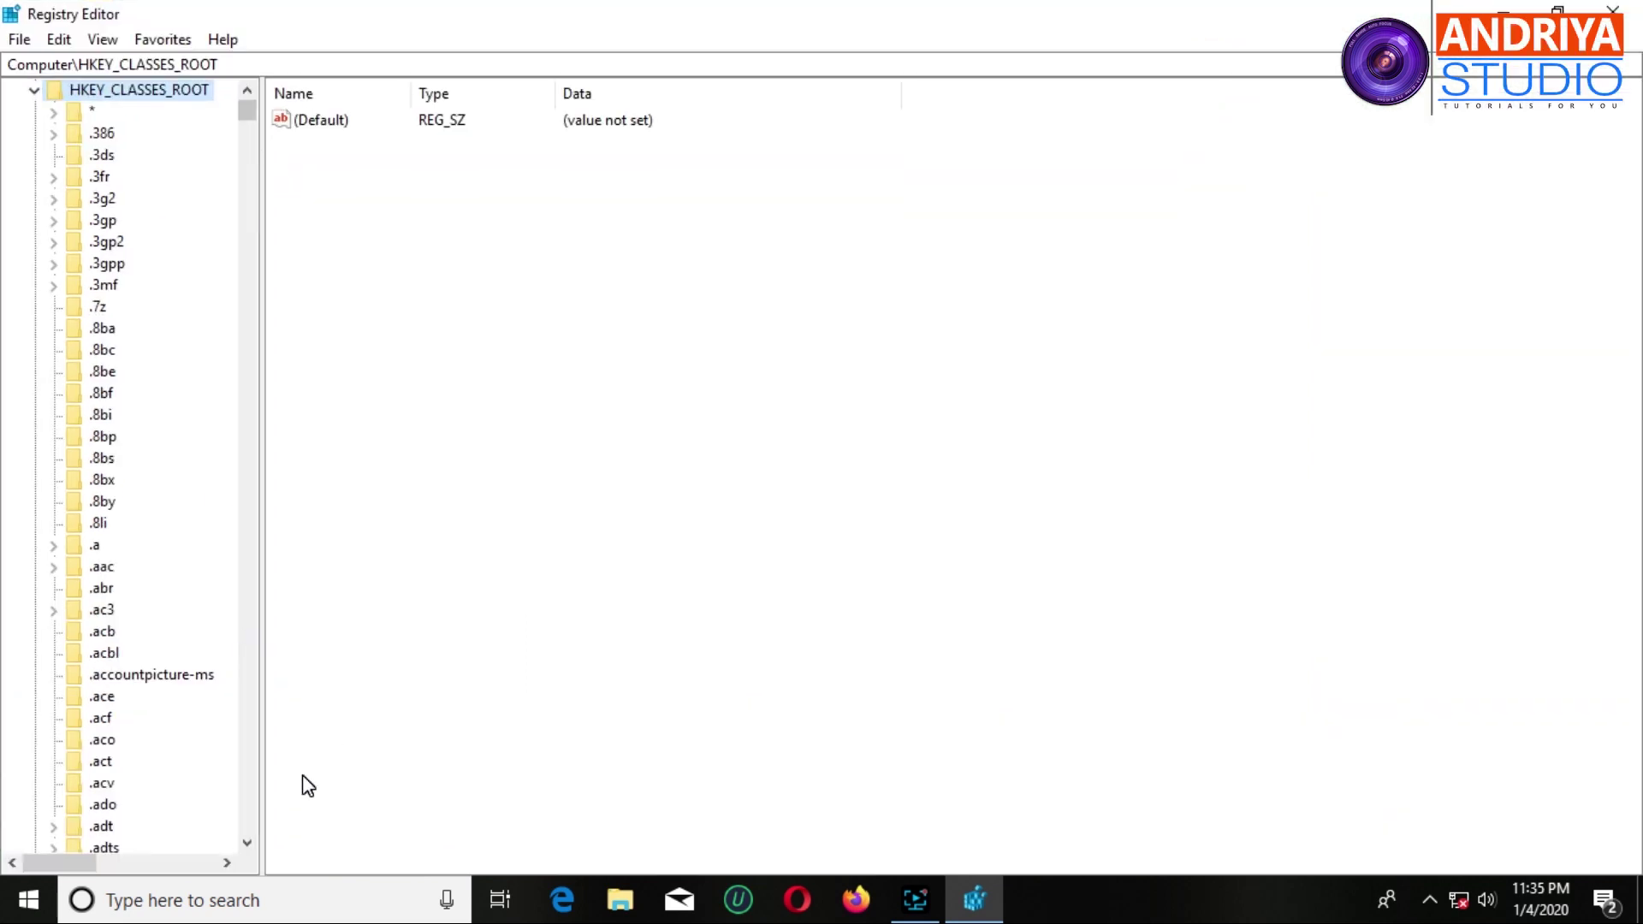
left_click(247, 843)
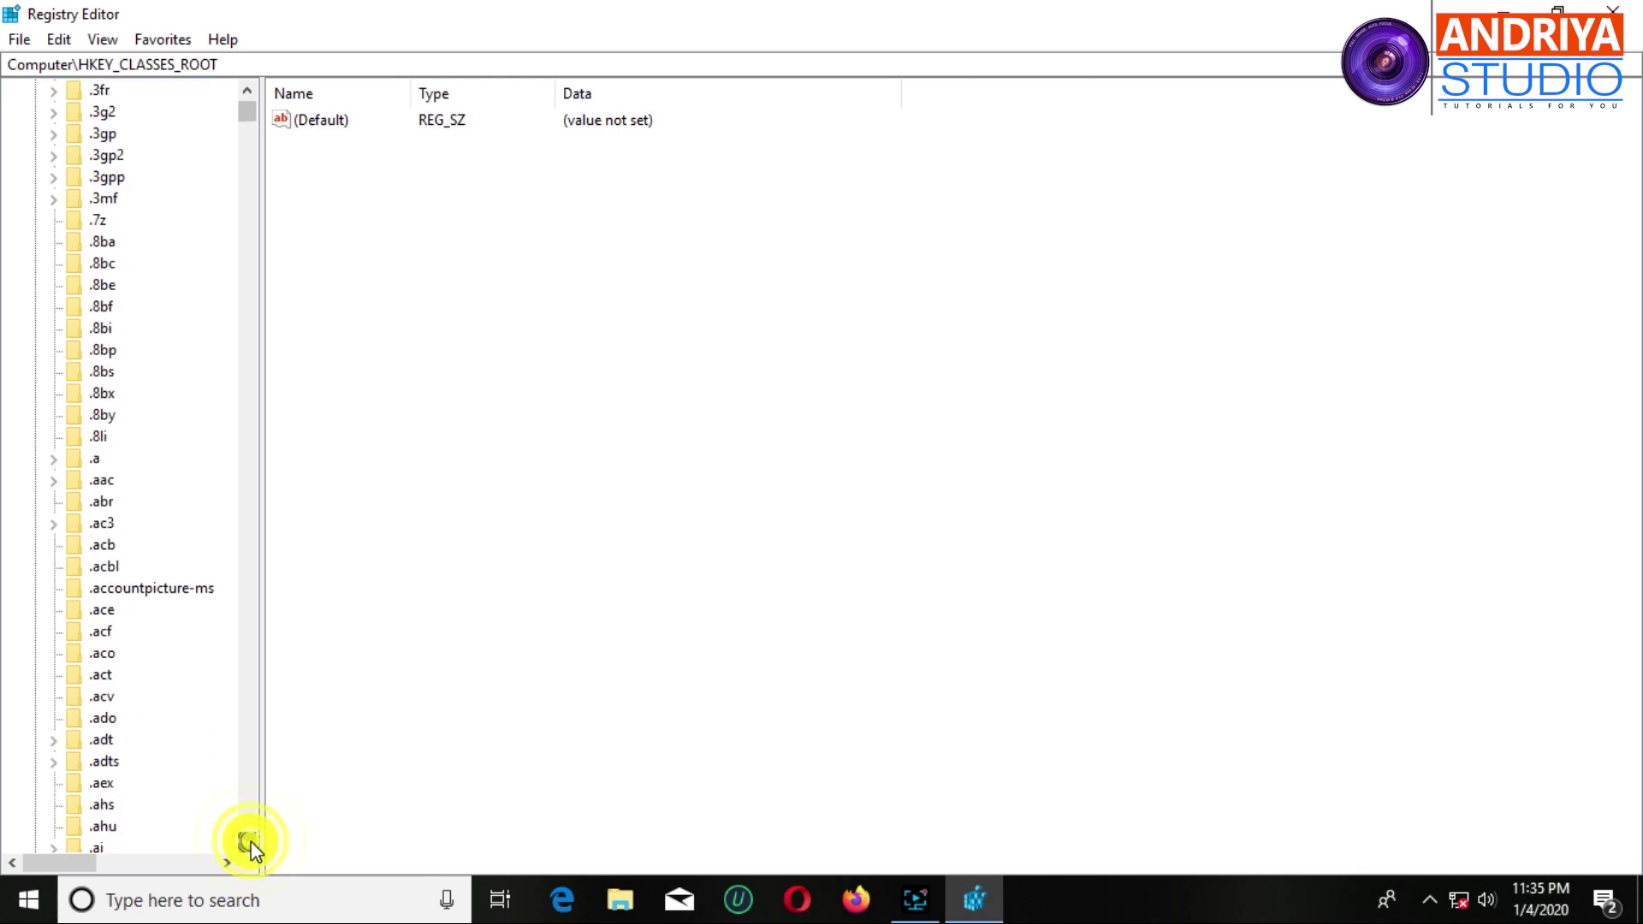
left_click(247, 843)
left_click(247, 842)
left_click(247, 842)
left_click(247, 843)
left_click(247, 843)
left_click(248, 842)
left_click(247, 842)
left_click(247, 843)
left_click(248, 842)
left_click(247, 843)
left_click(247, 843)
left_click(248, 843)
left_click(247, 843)
left_click(247, 843)
left_click(247, 843)
left_click(248, 842)
left_click(247, 843)
left_click(247, 843)
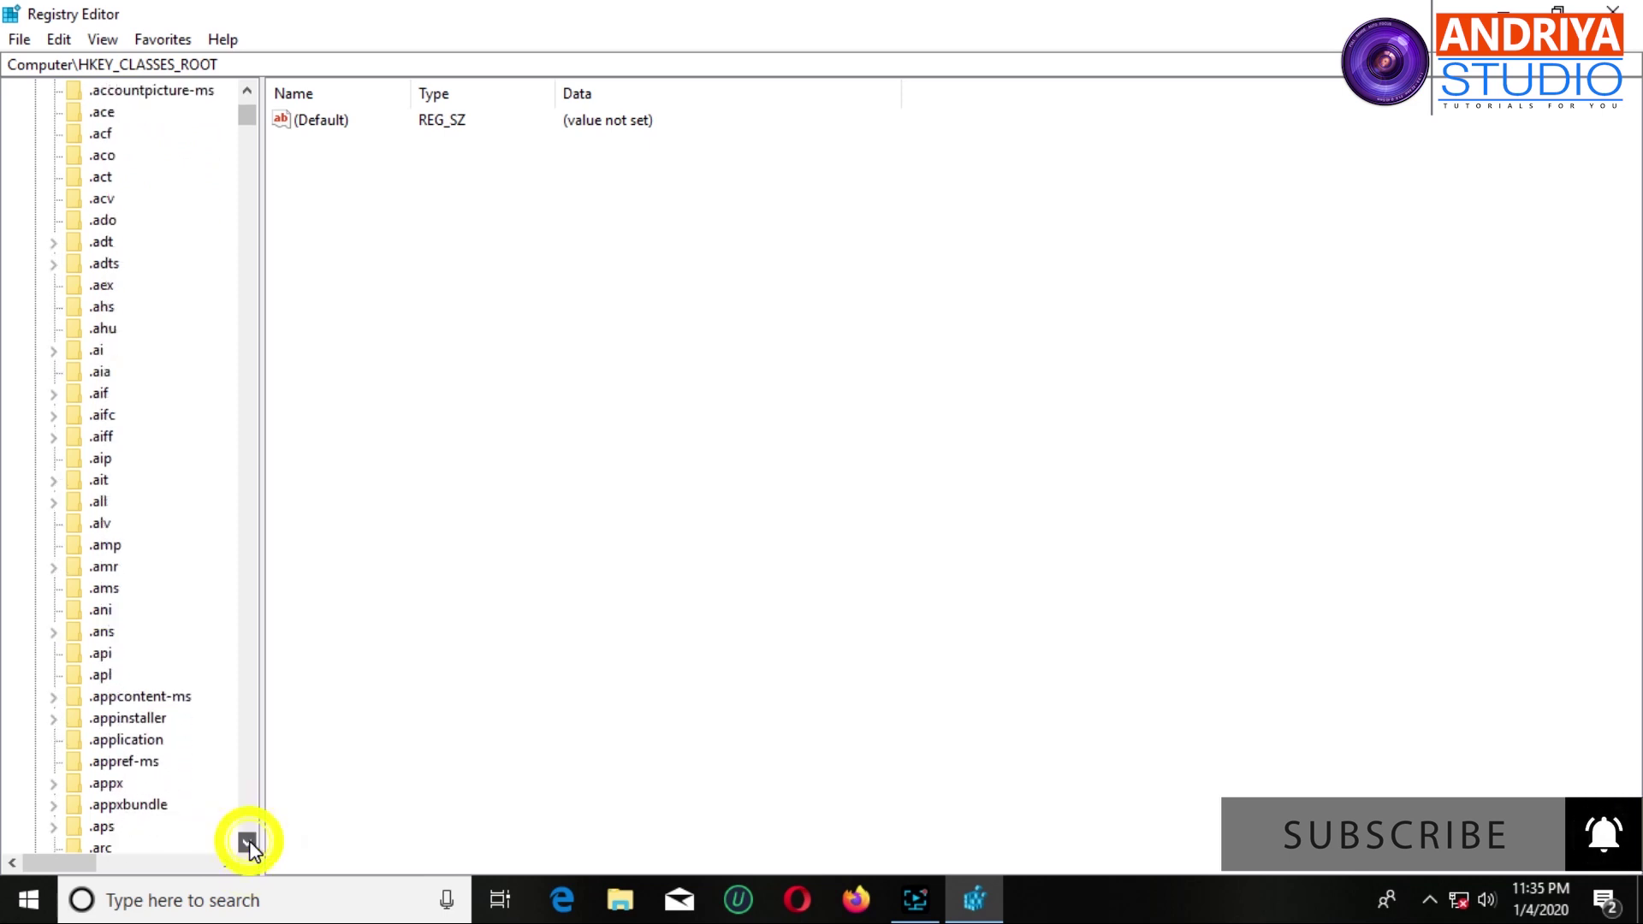
- Scroll further down the extension keys until .exe is visible
scroll(218, 338, "down", 2)
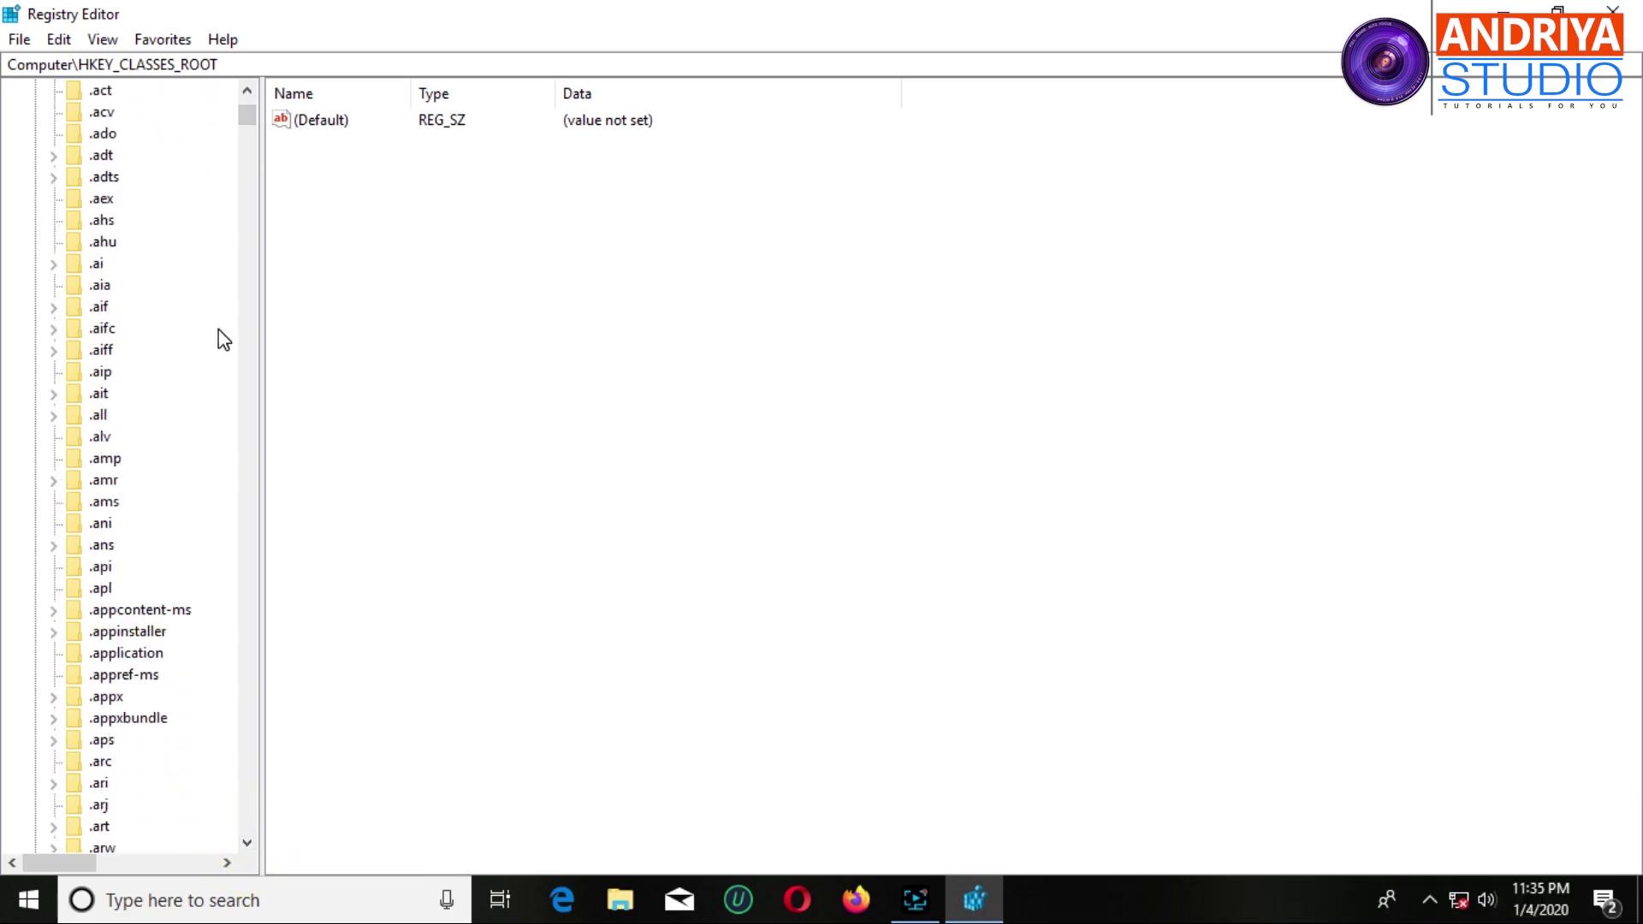
scroll(223, 340, "down", 9)
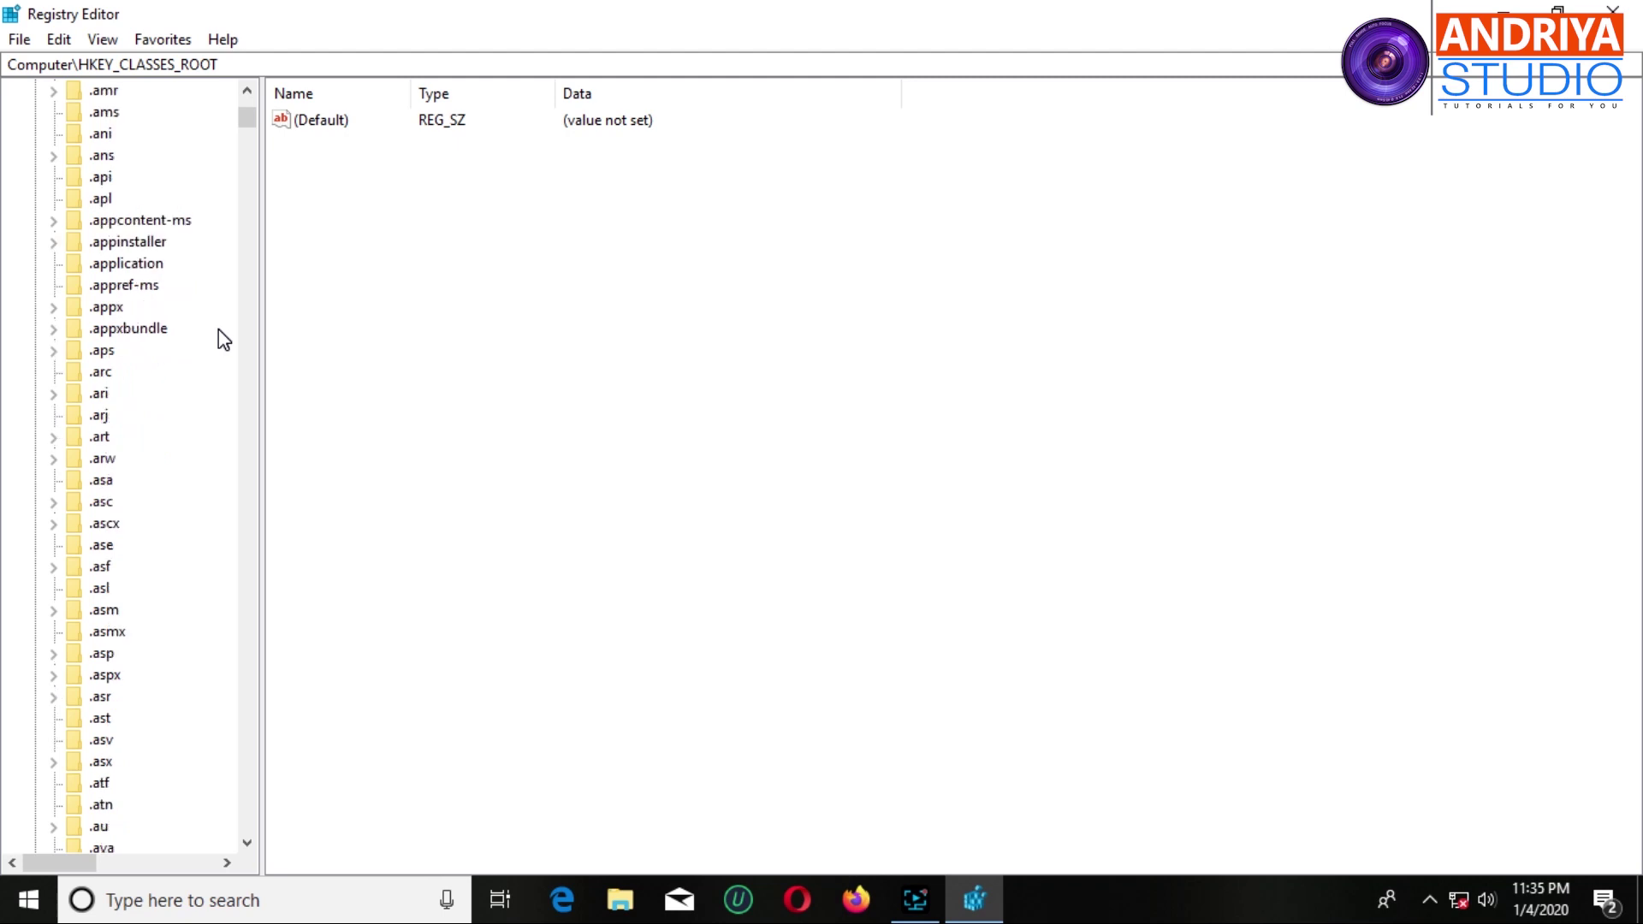
scroll(223, 340, "down", 9)
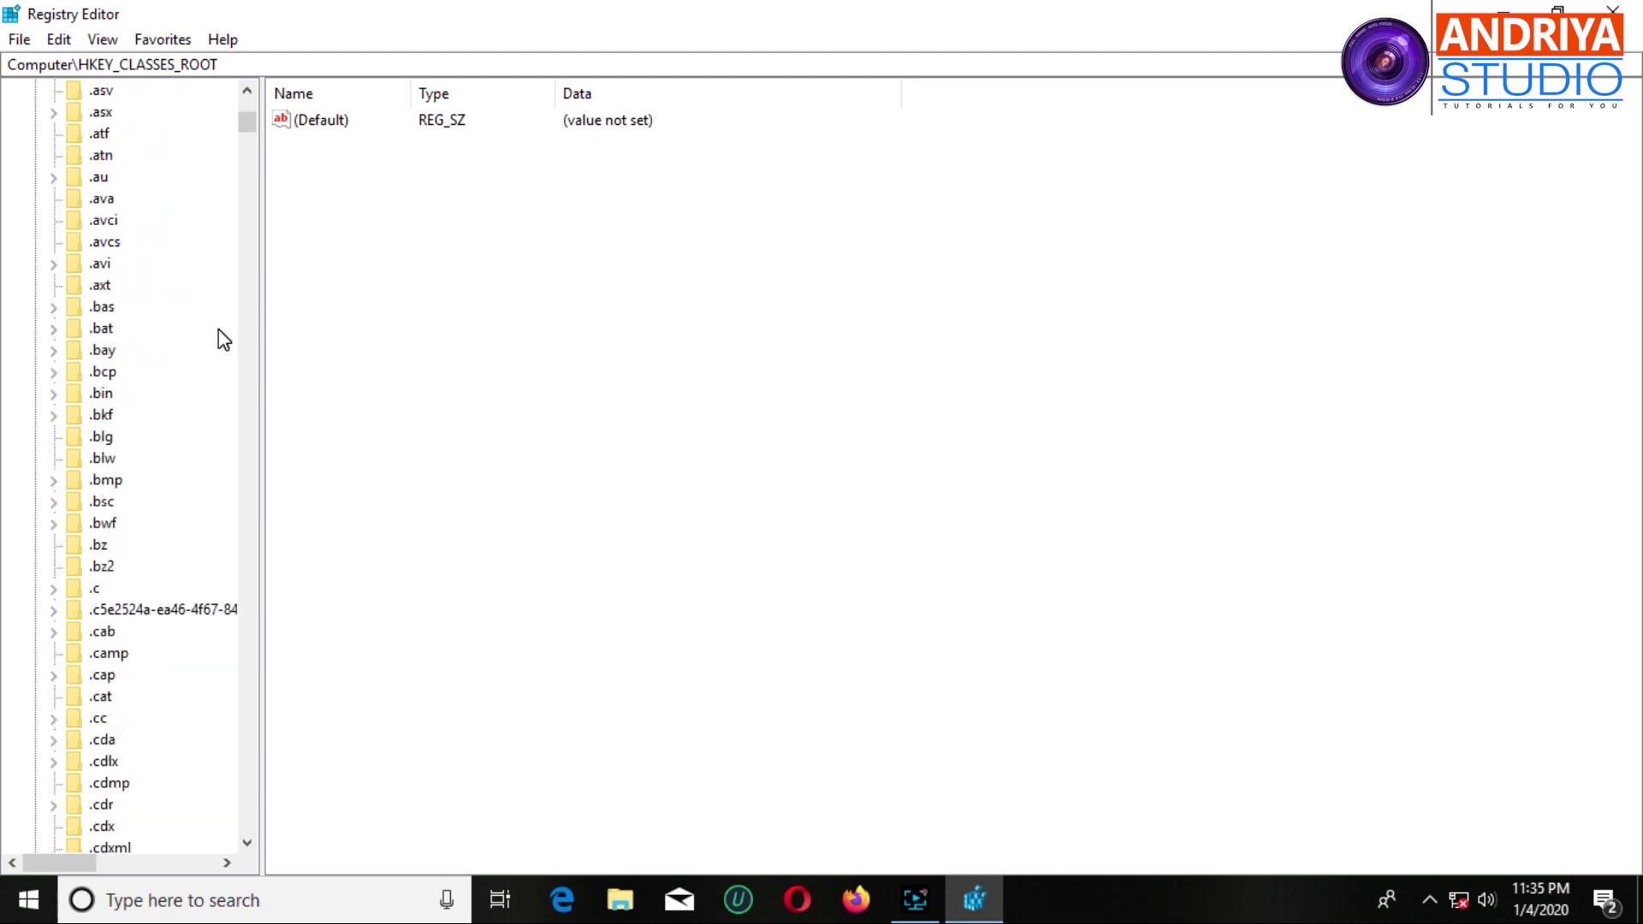
scroll(224, 340, "down", 13)
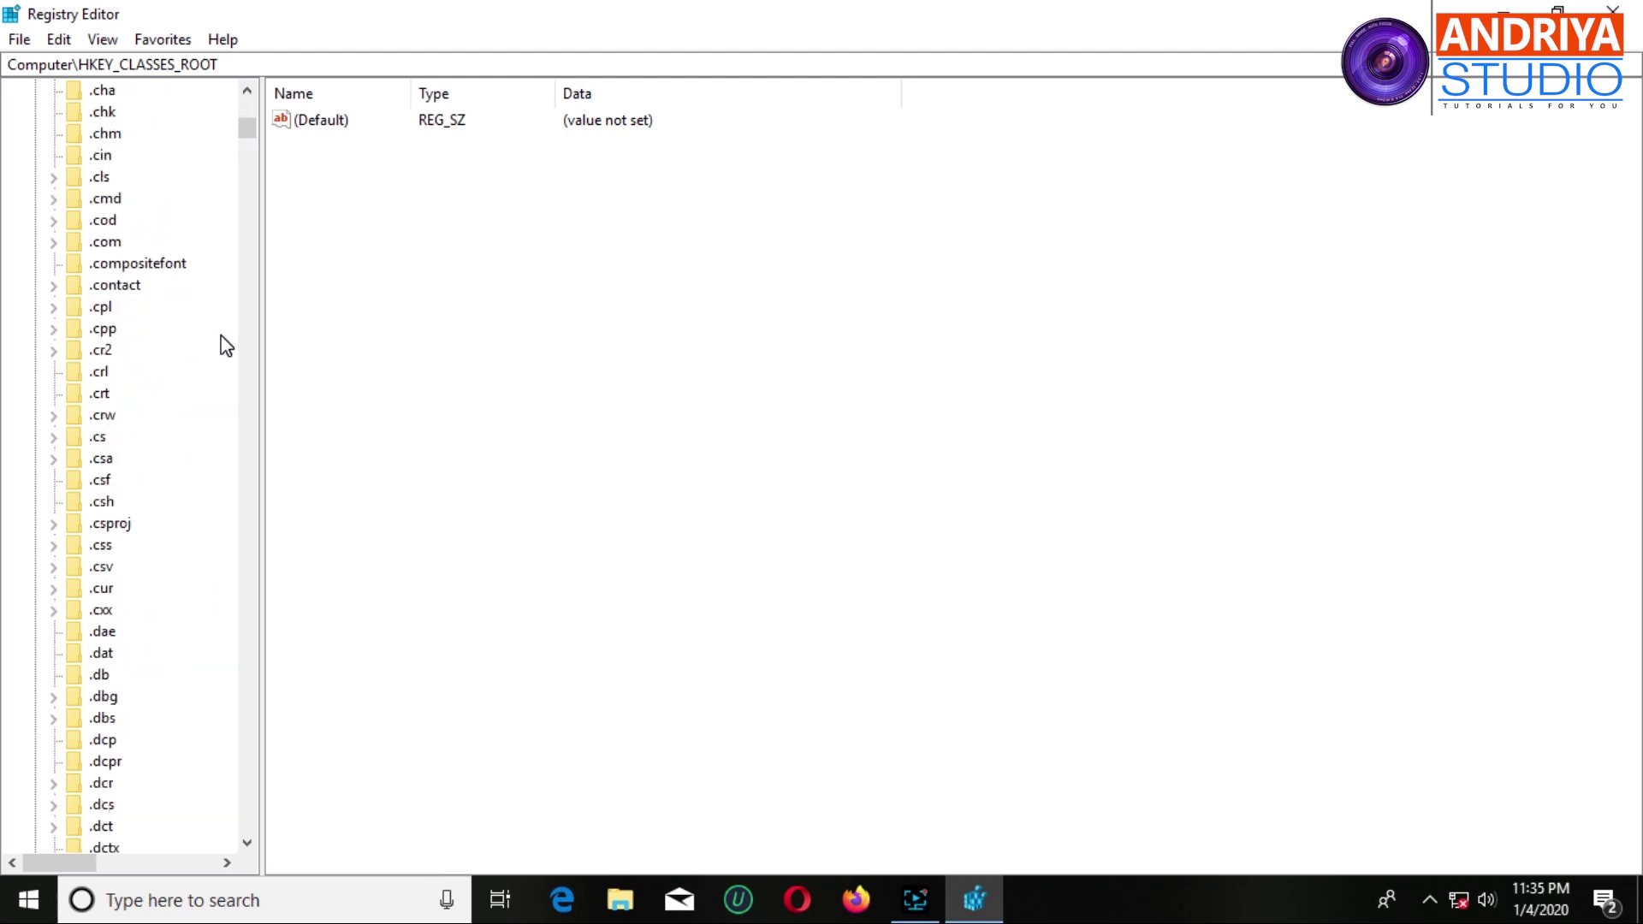
scroll(225, 345, "down", 3)
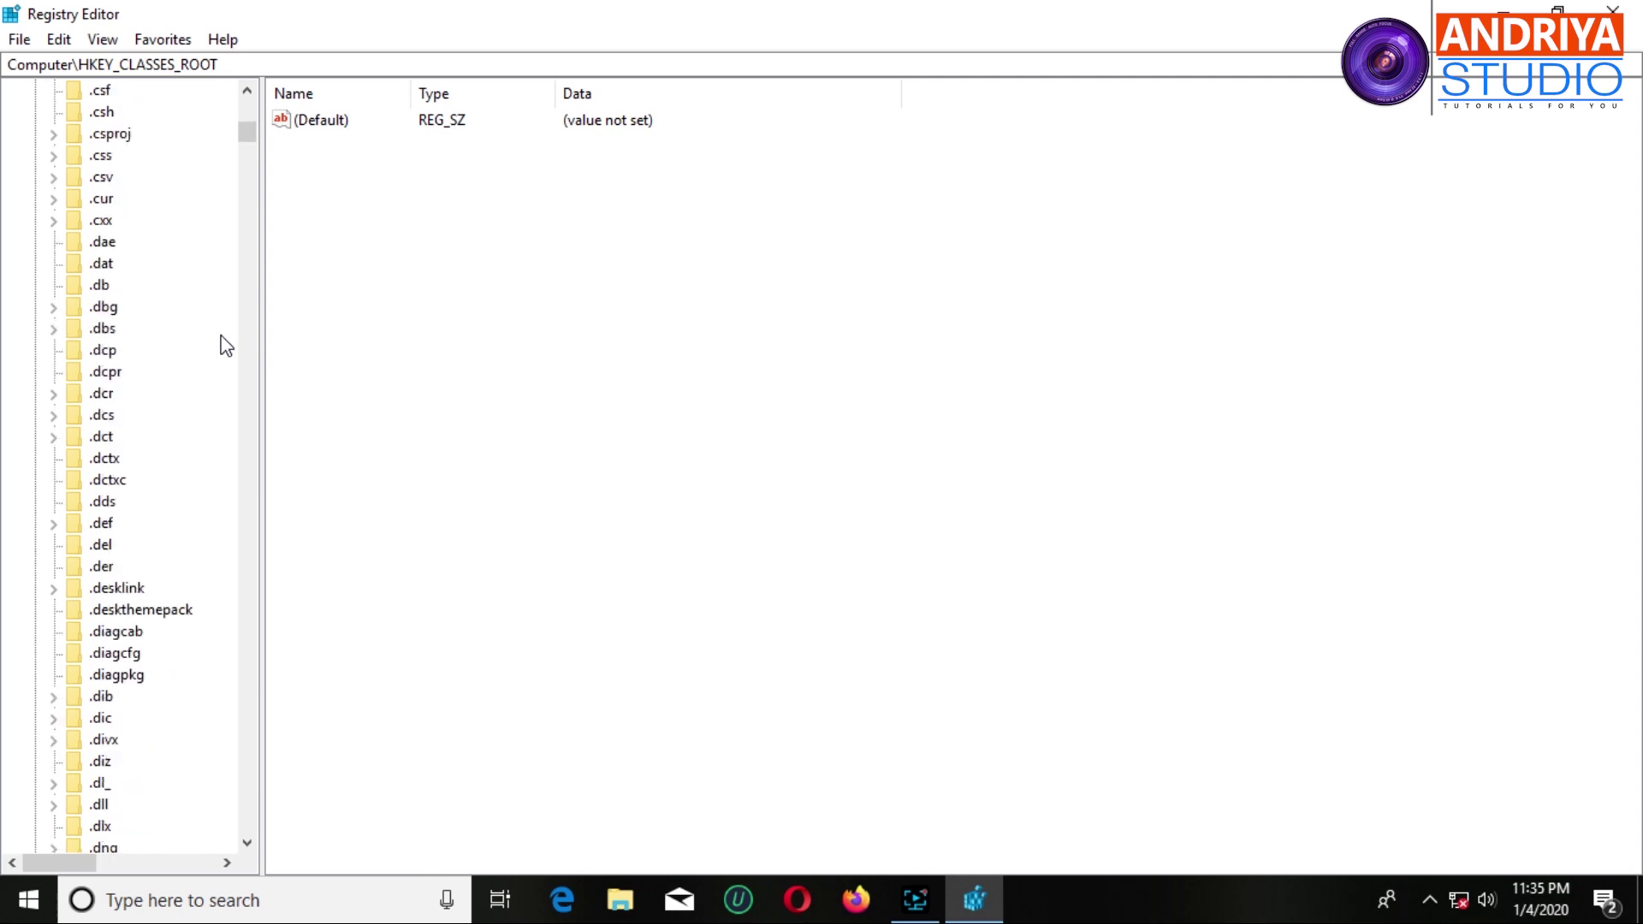
scroll(226, 345, "down", 10)
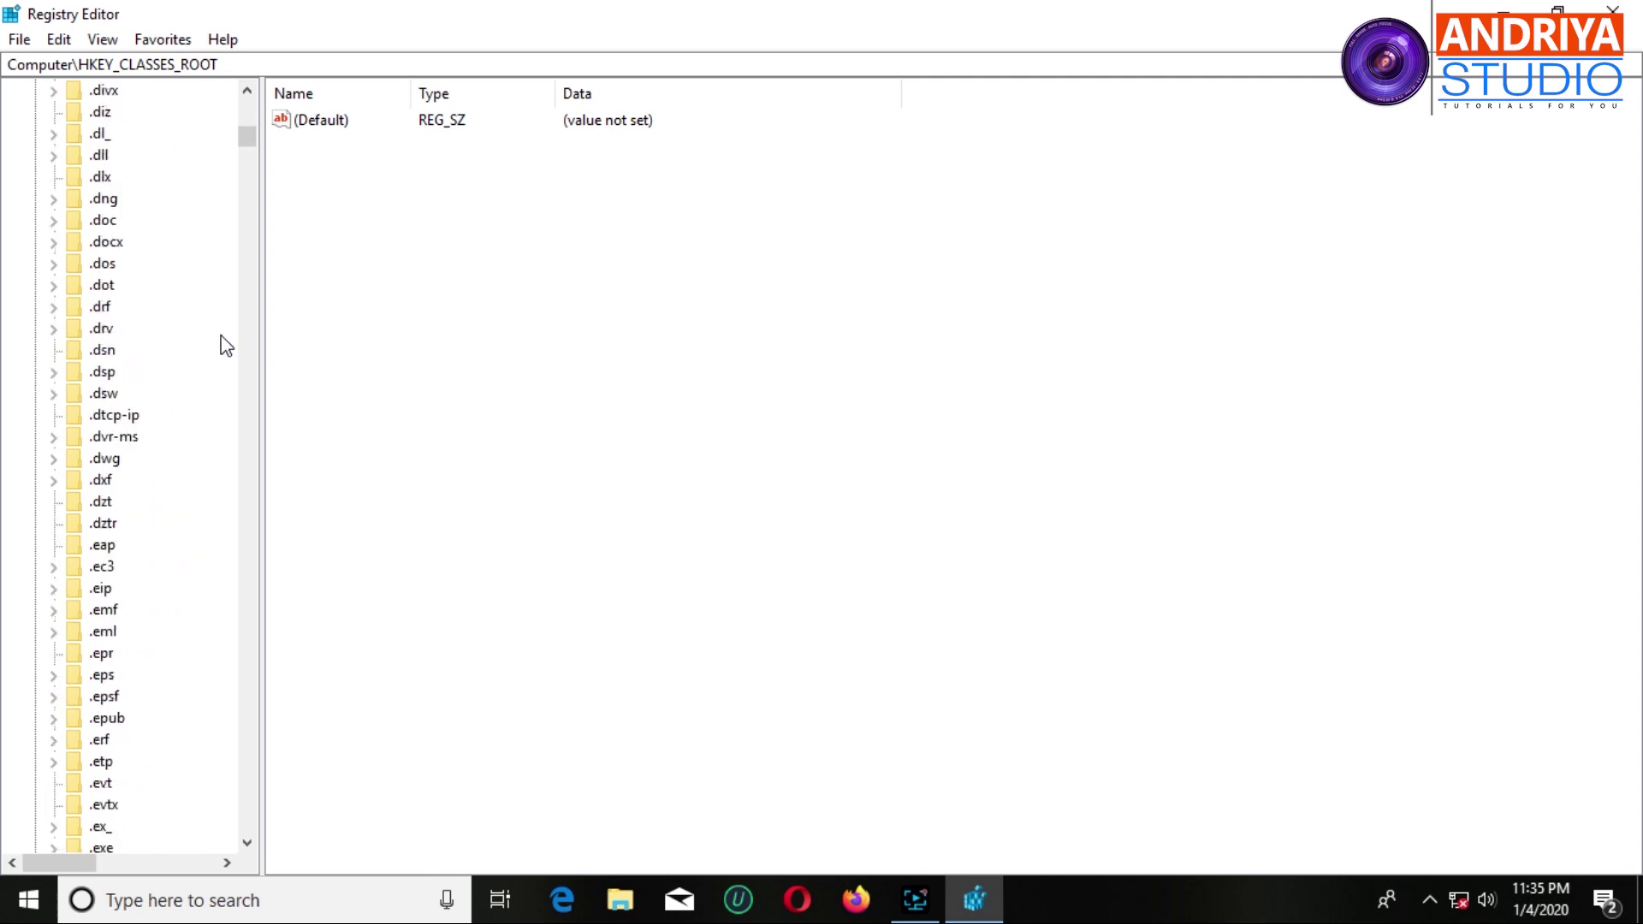
scroll(226, 346, "down", 2)
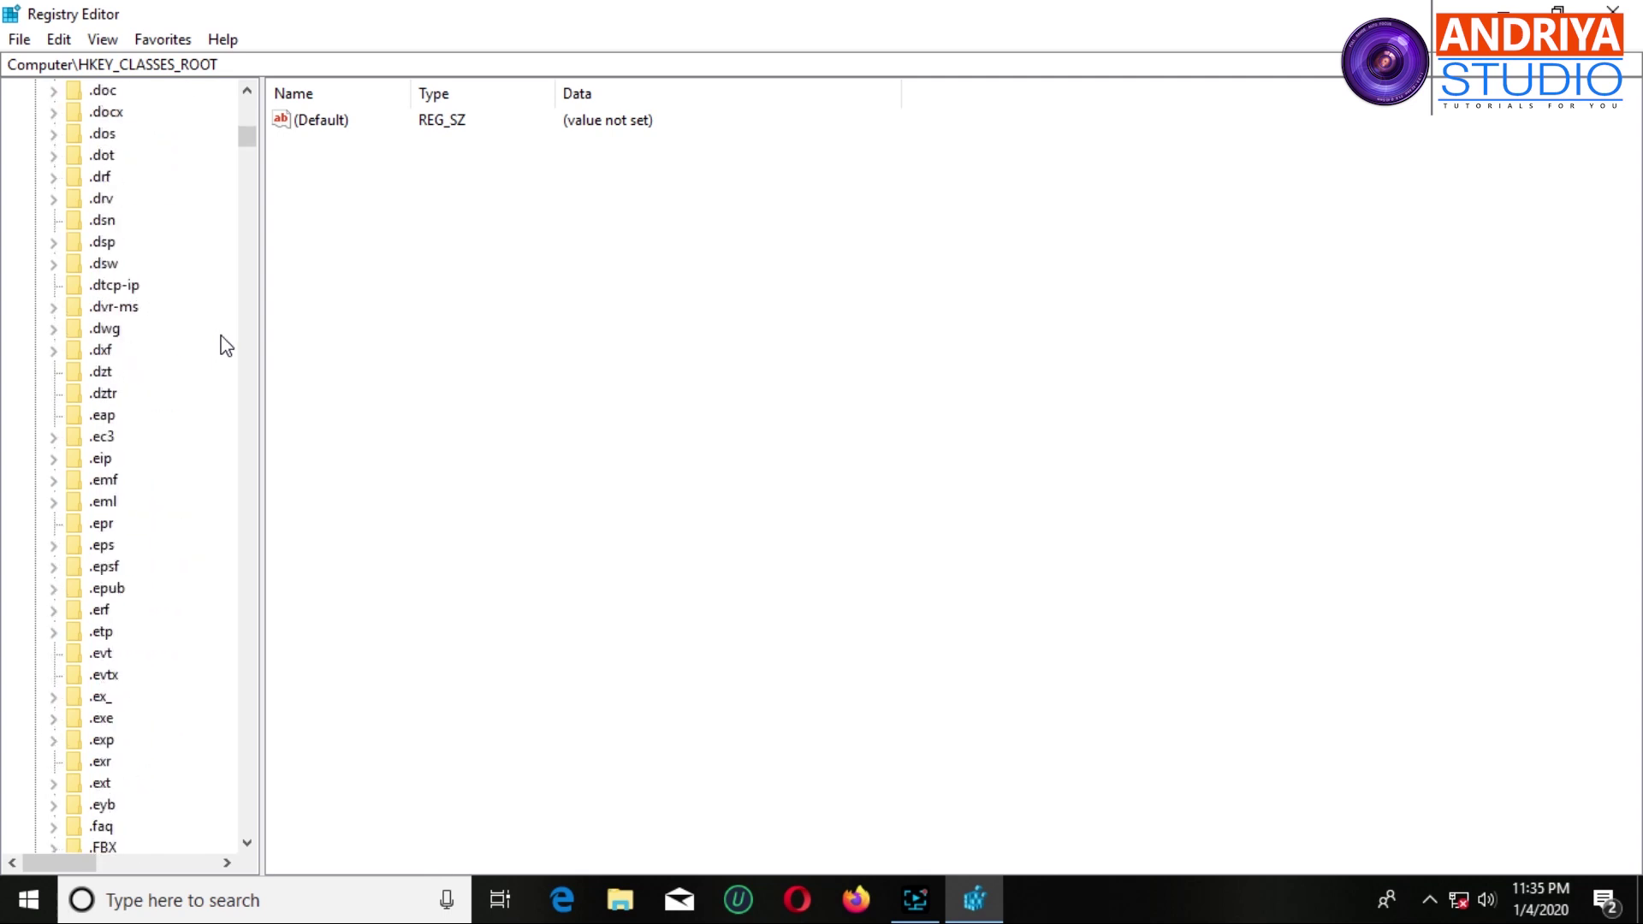
- Open the .exe key's (Default) value, confirm it reads exefile, and accept it unchanged
left_click(103, 724)
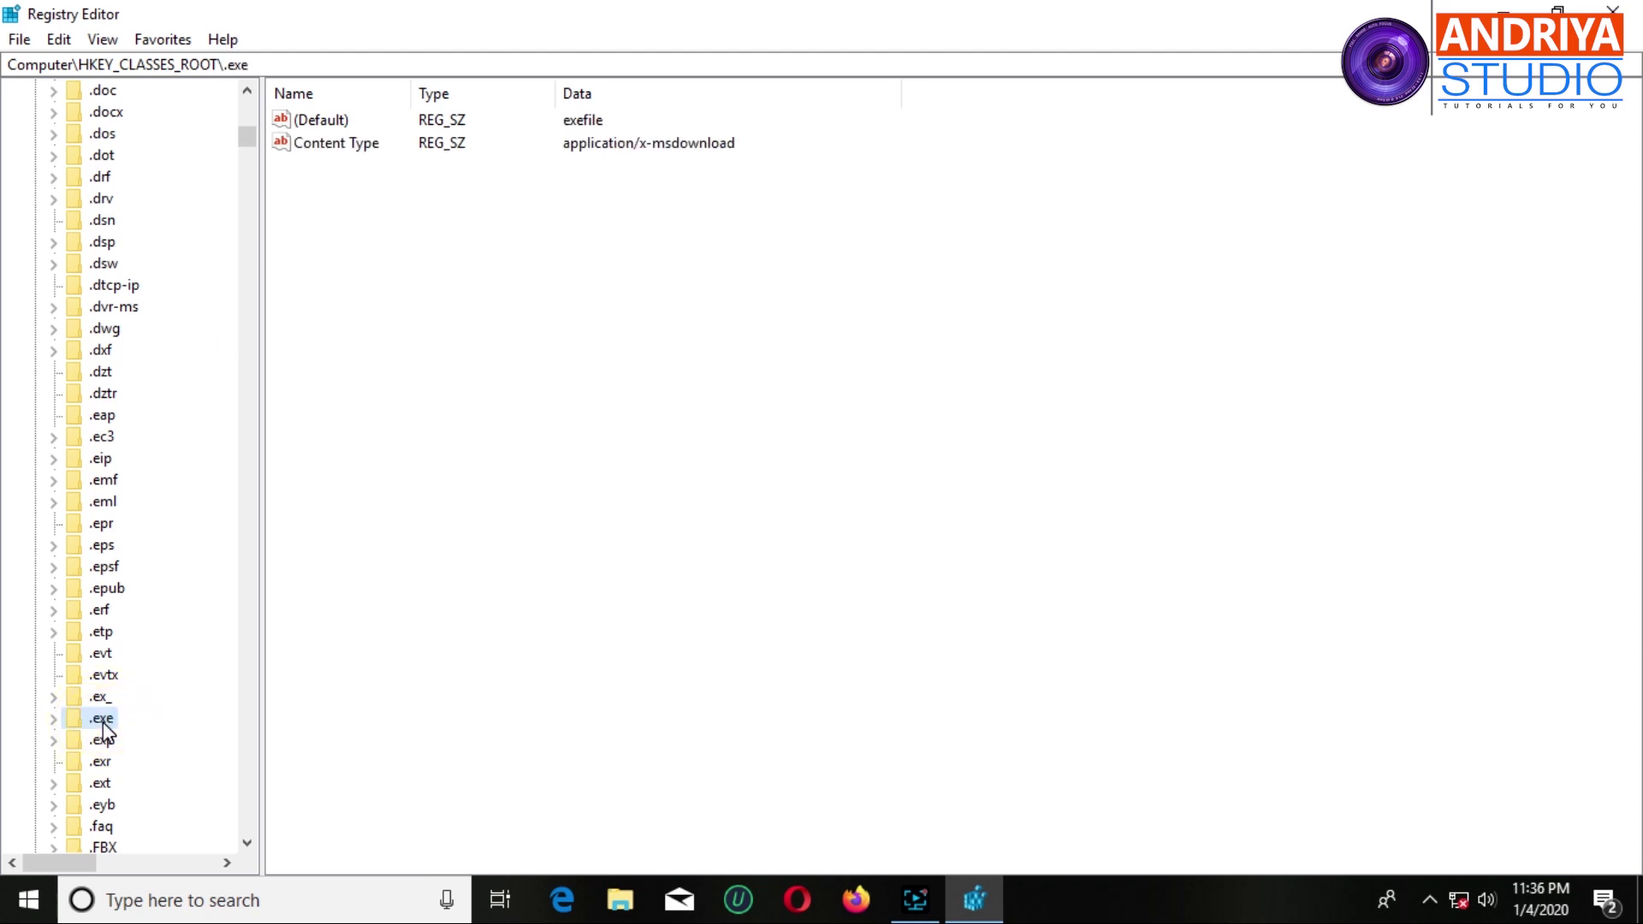
left_click(324, 125)
right_click(323, 127)
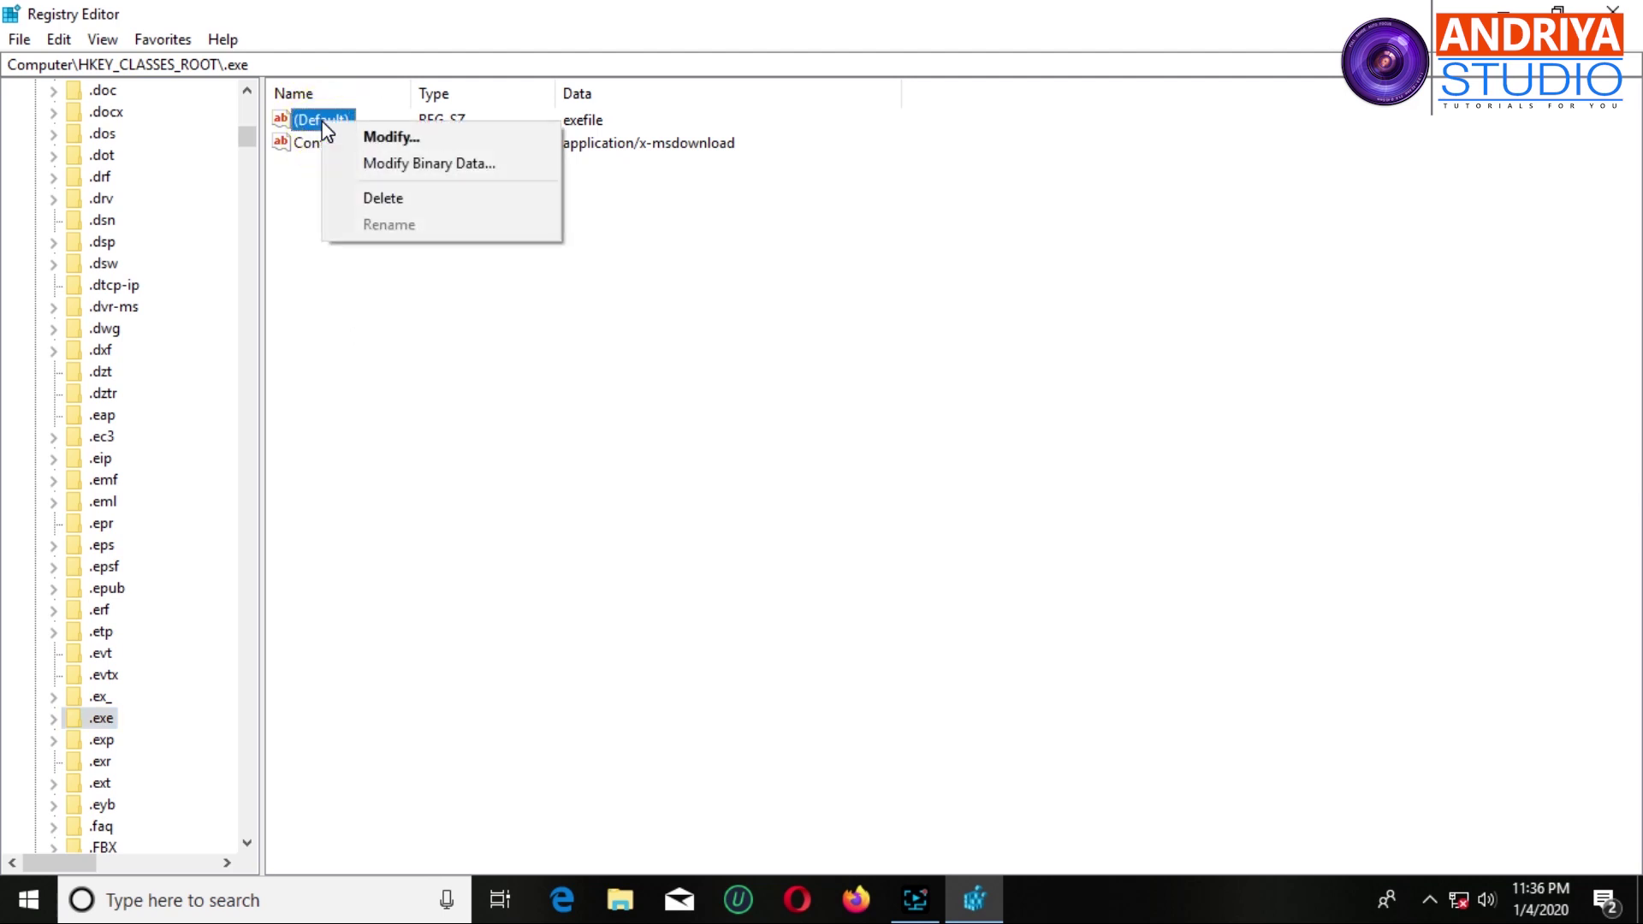
left_click(376, 138)
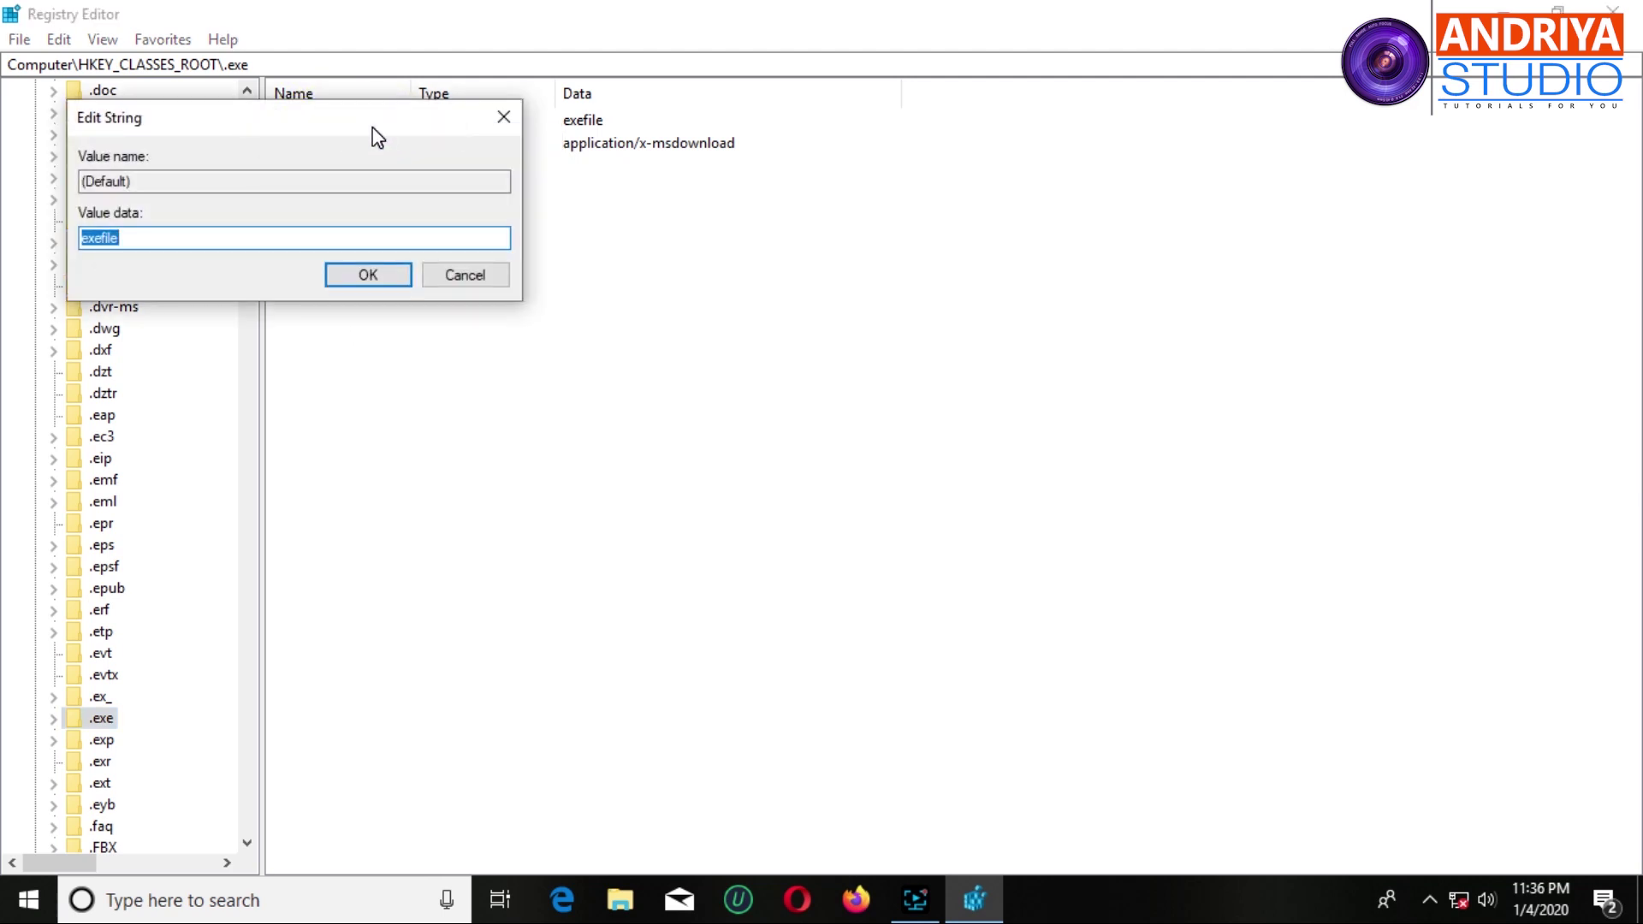
left_click_drag(360, 114, 630, 249)
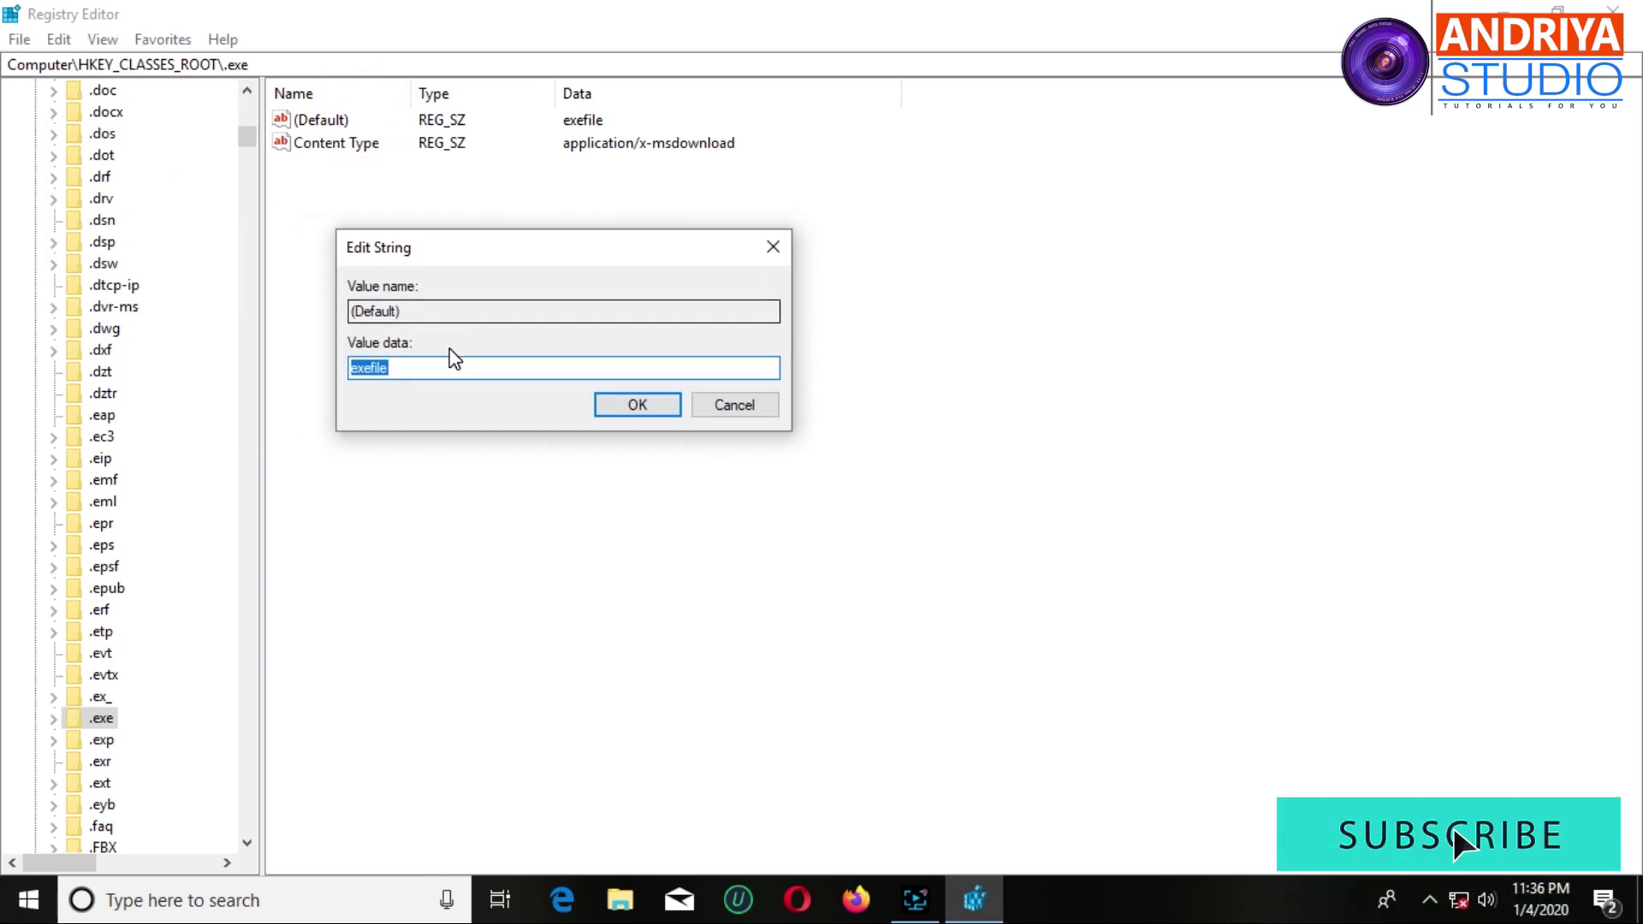
left_click_drag(432, 366, 332, 368)
left_click(392, 368)
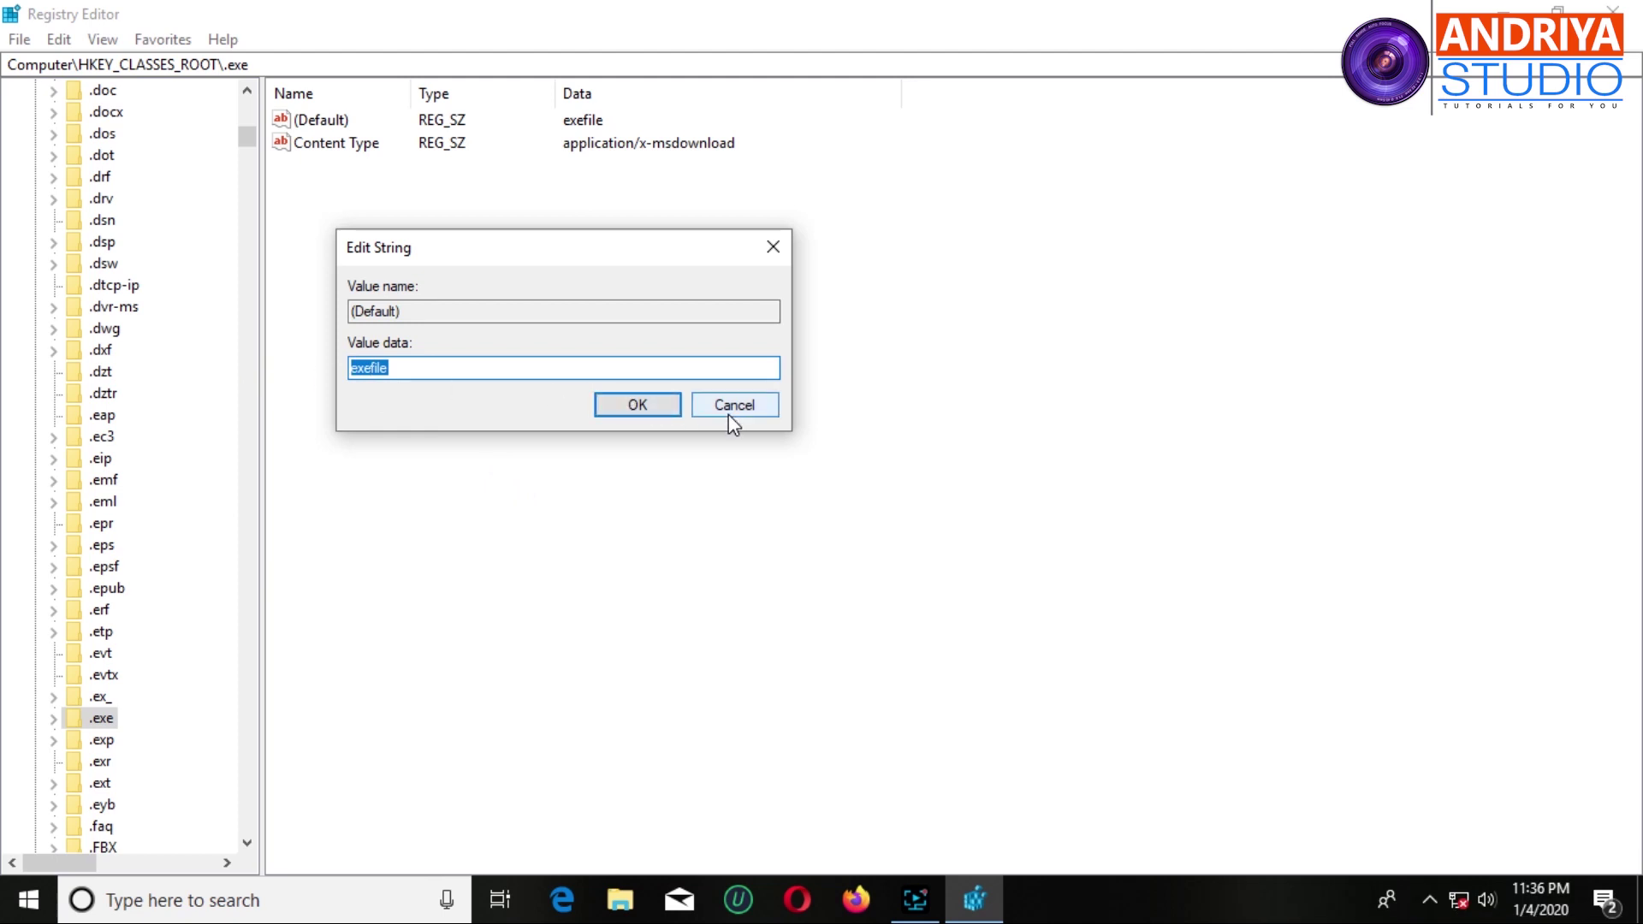
left_click(618, 409)
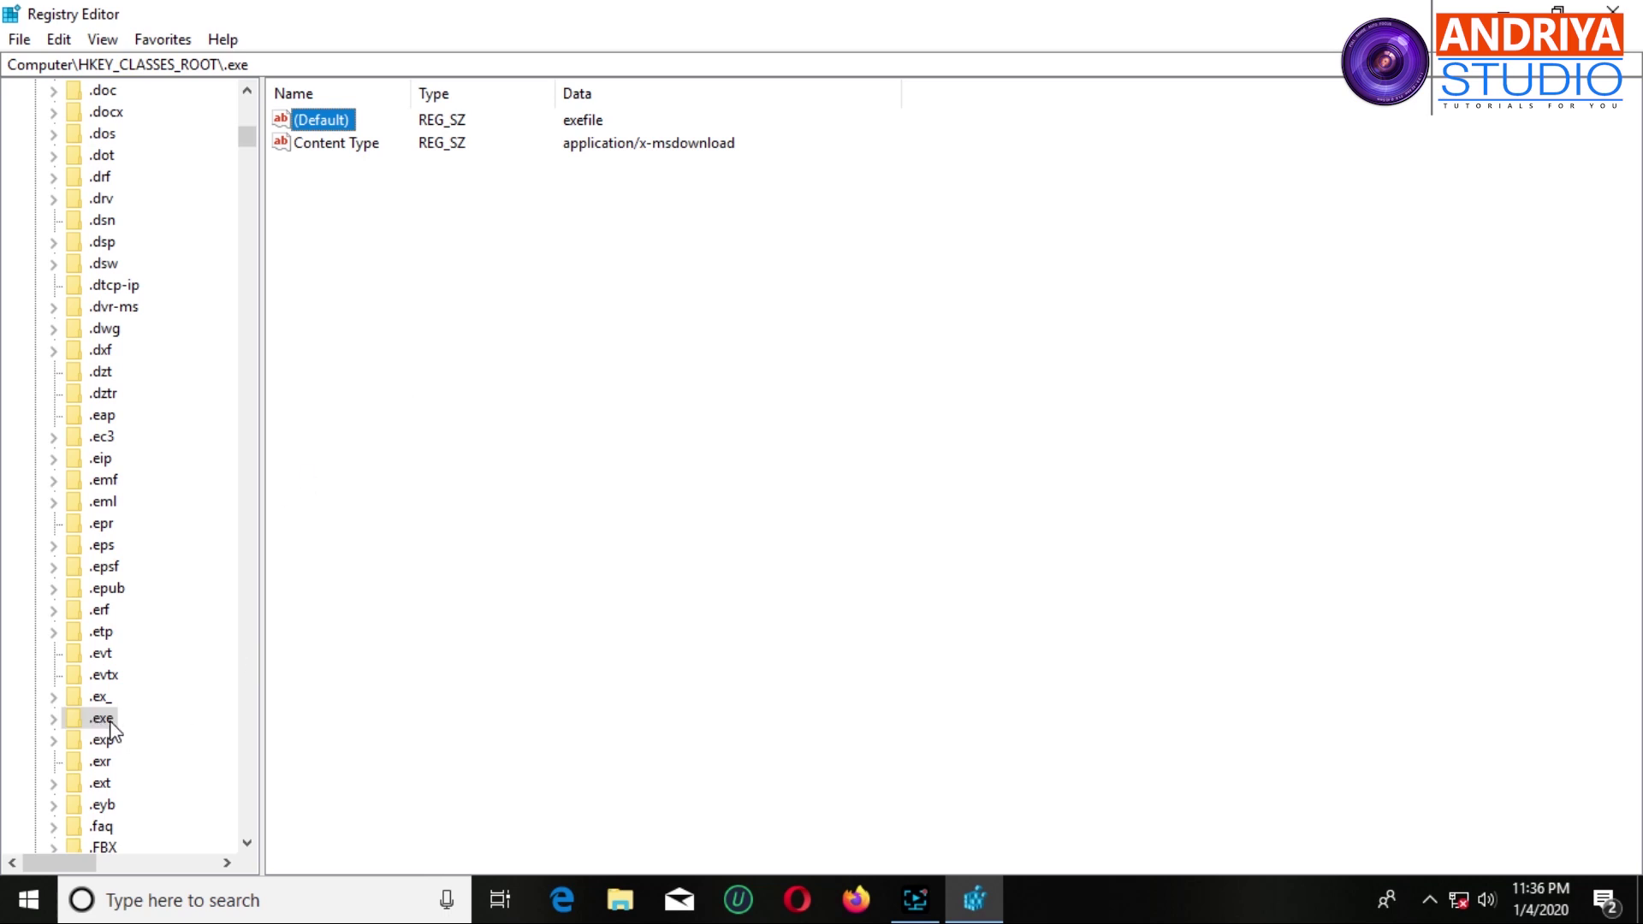
- Reselect .exe, dismiss the new-app prompt for .exe files, and scroll down the tree
left_click(137, 724)
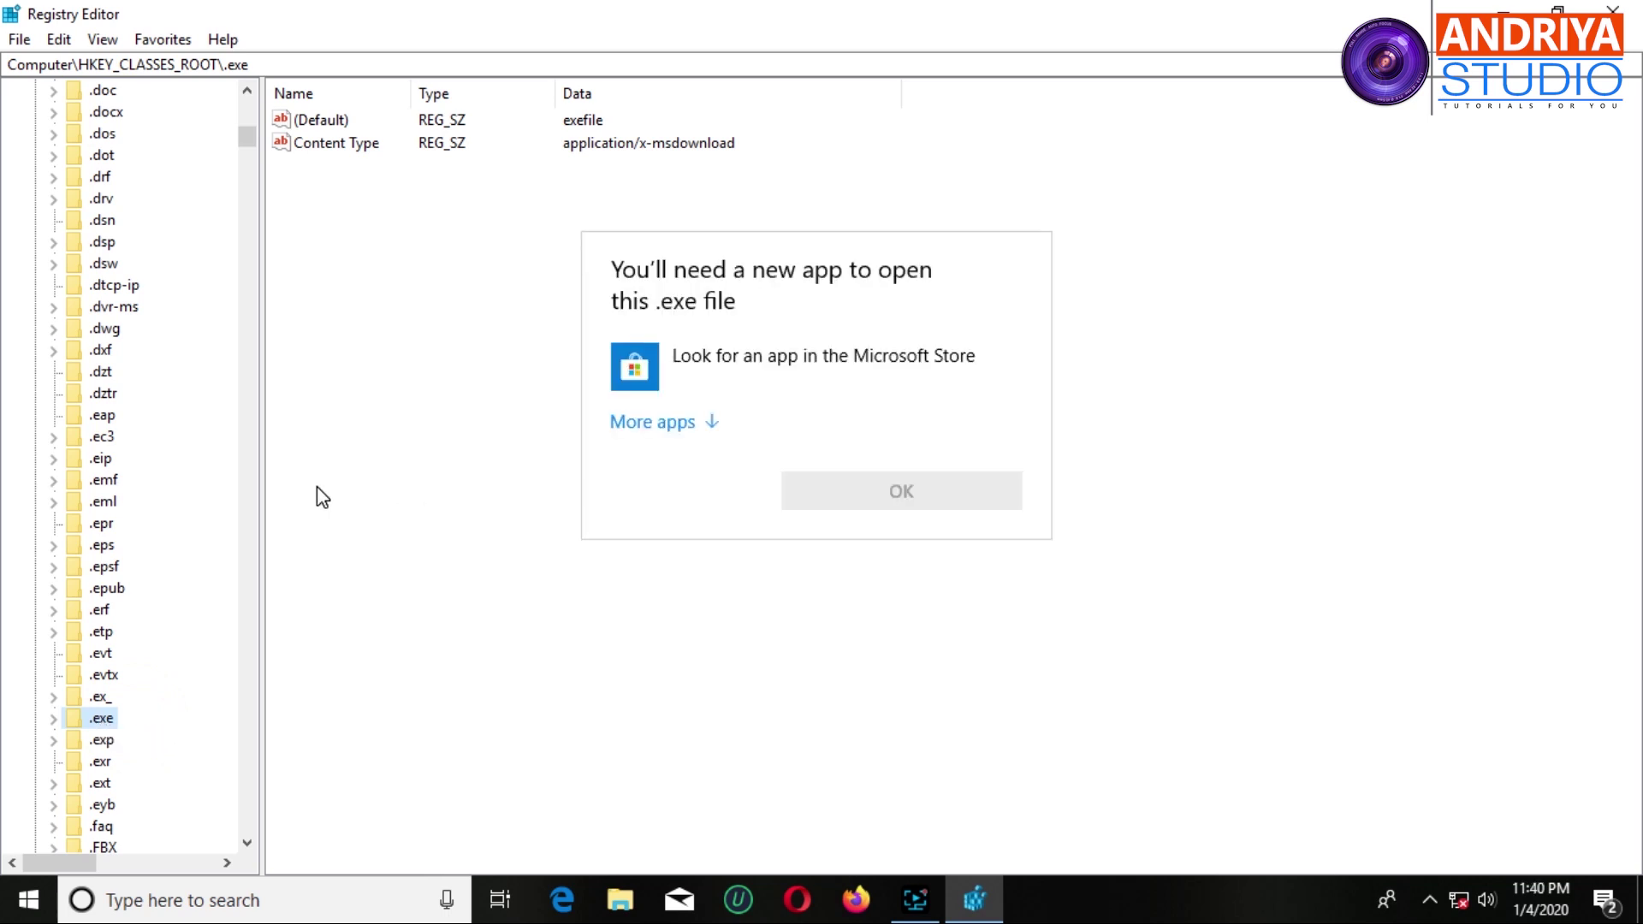
left_click(216, 483)
scroll(217, 495, "down", 1)
scroll(212, 485, "down", 6)
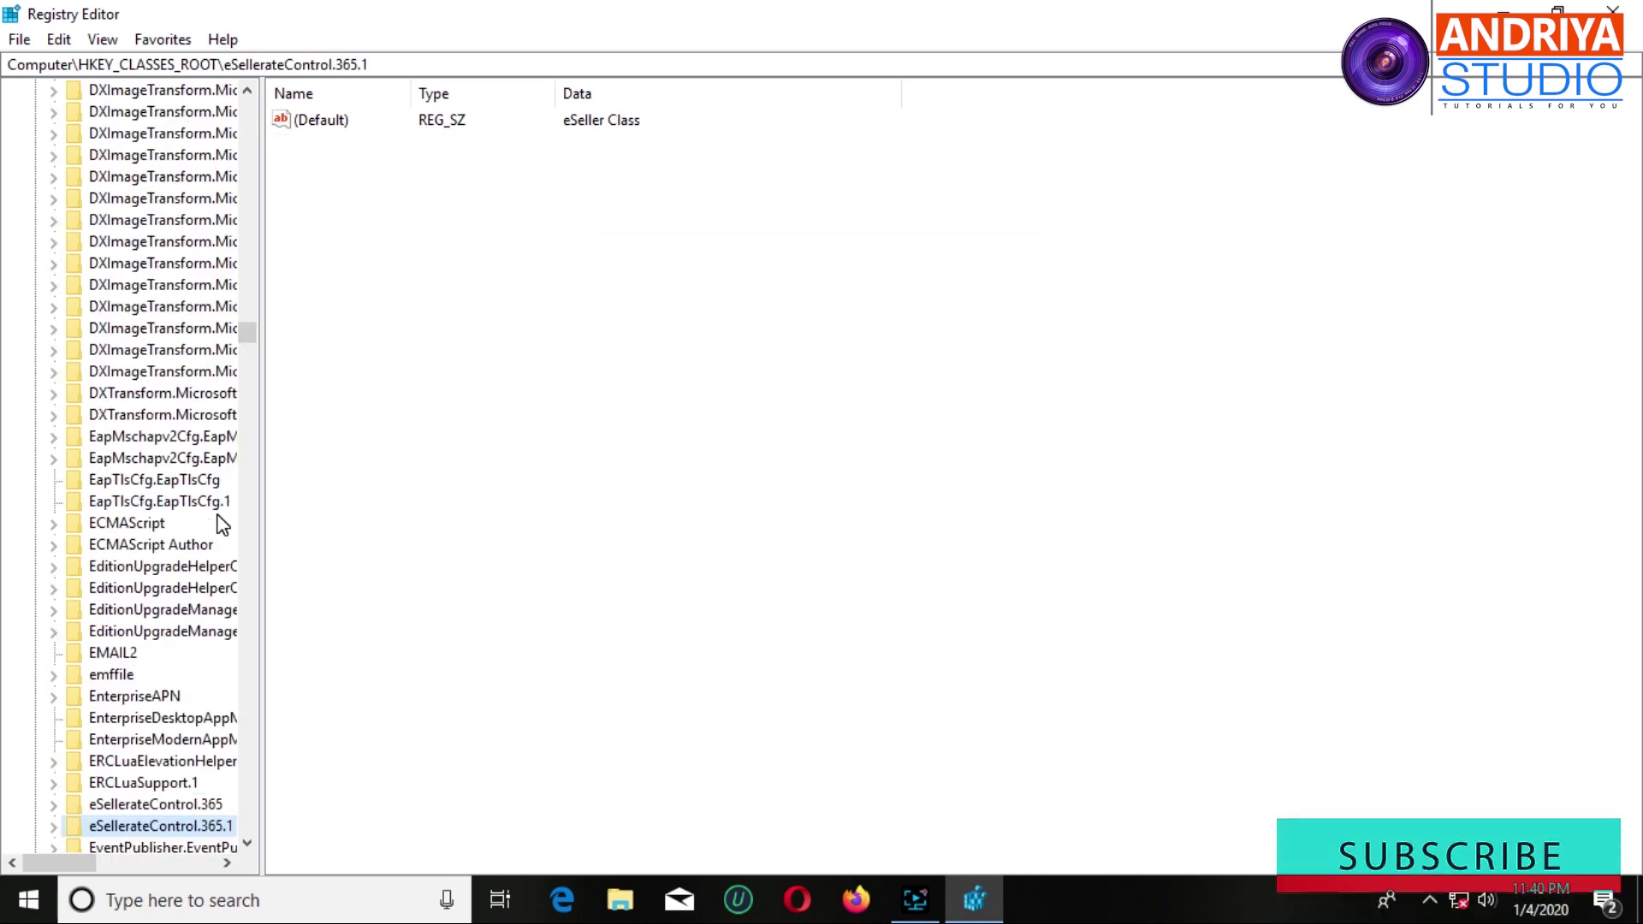
- Arrow down and type key-name letters to jump toward the exefile key
key("Down")
key("Down")
key("Down")
key("Down")
key("Down")
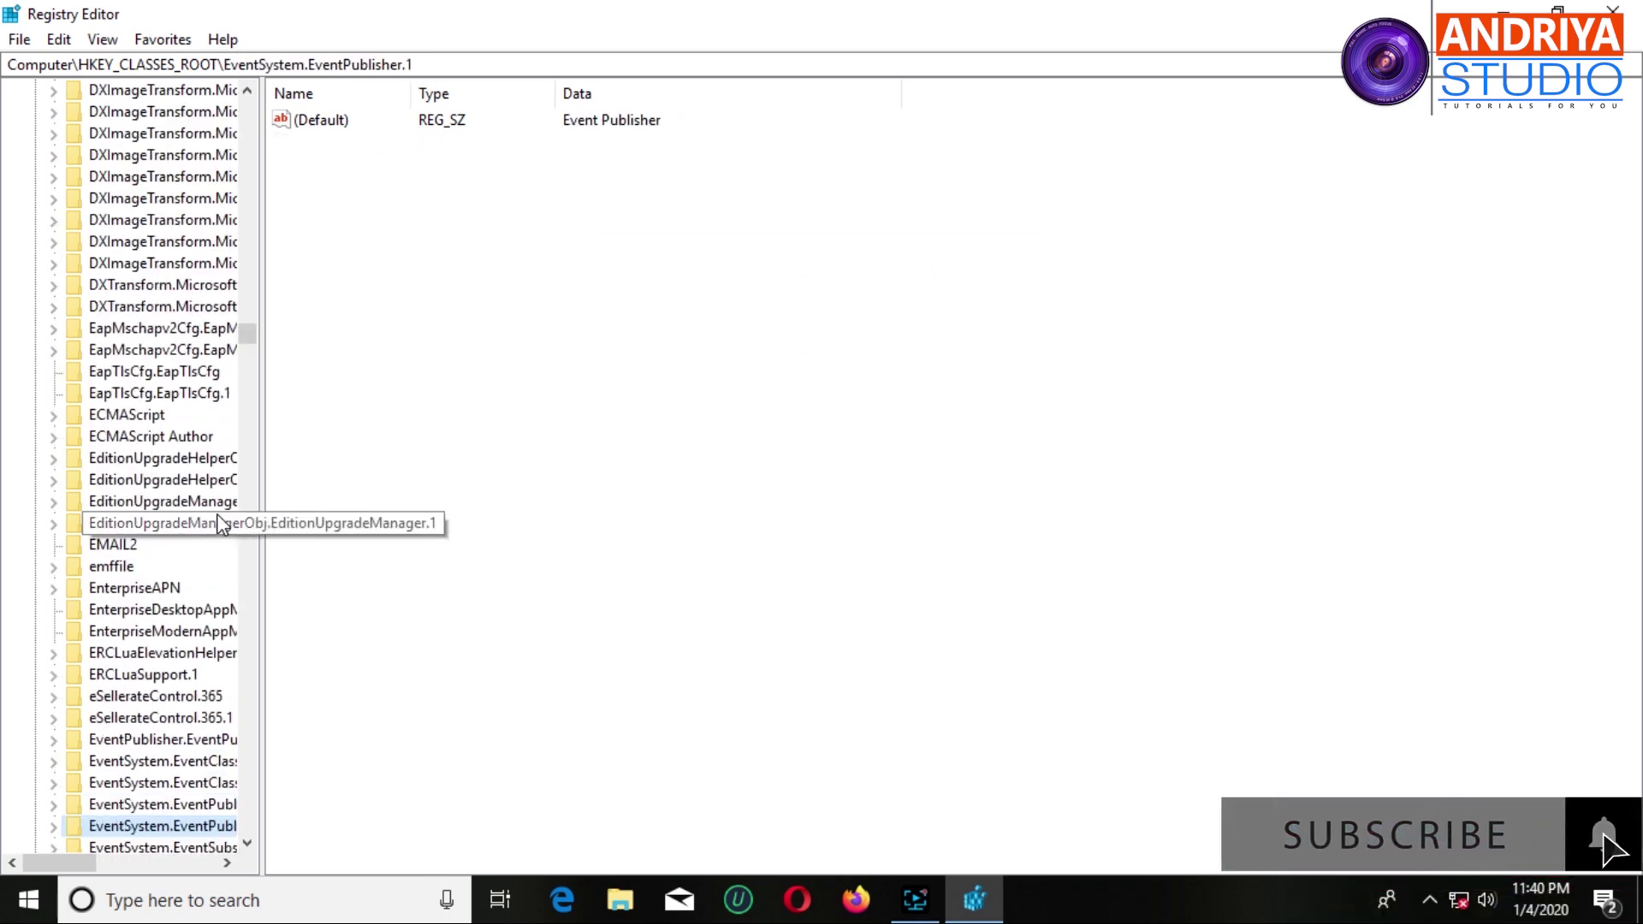
key("Down")
key("e")
key("x")
key("p")
key("e")
key("a")
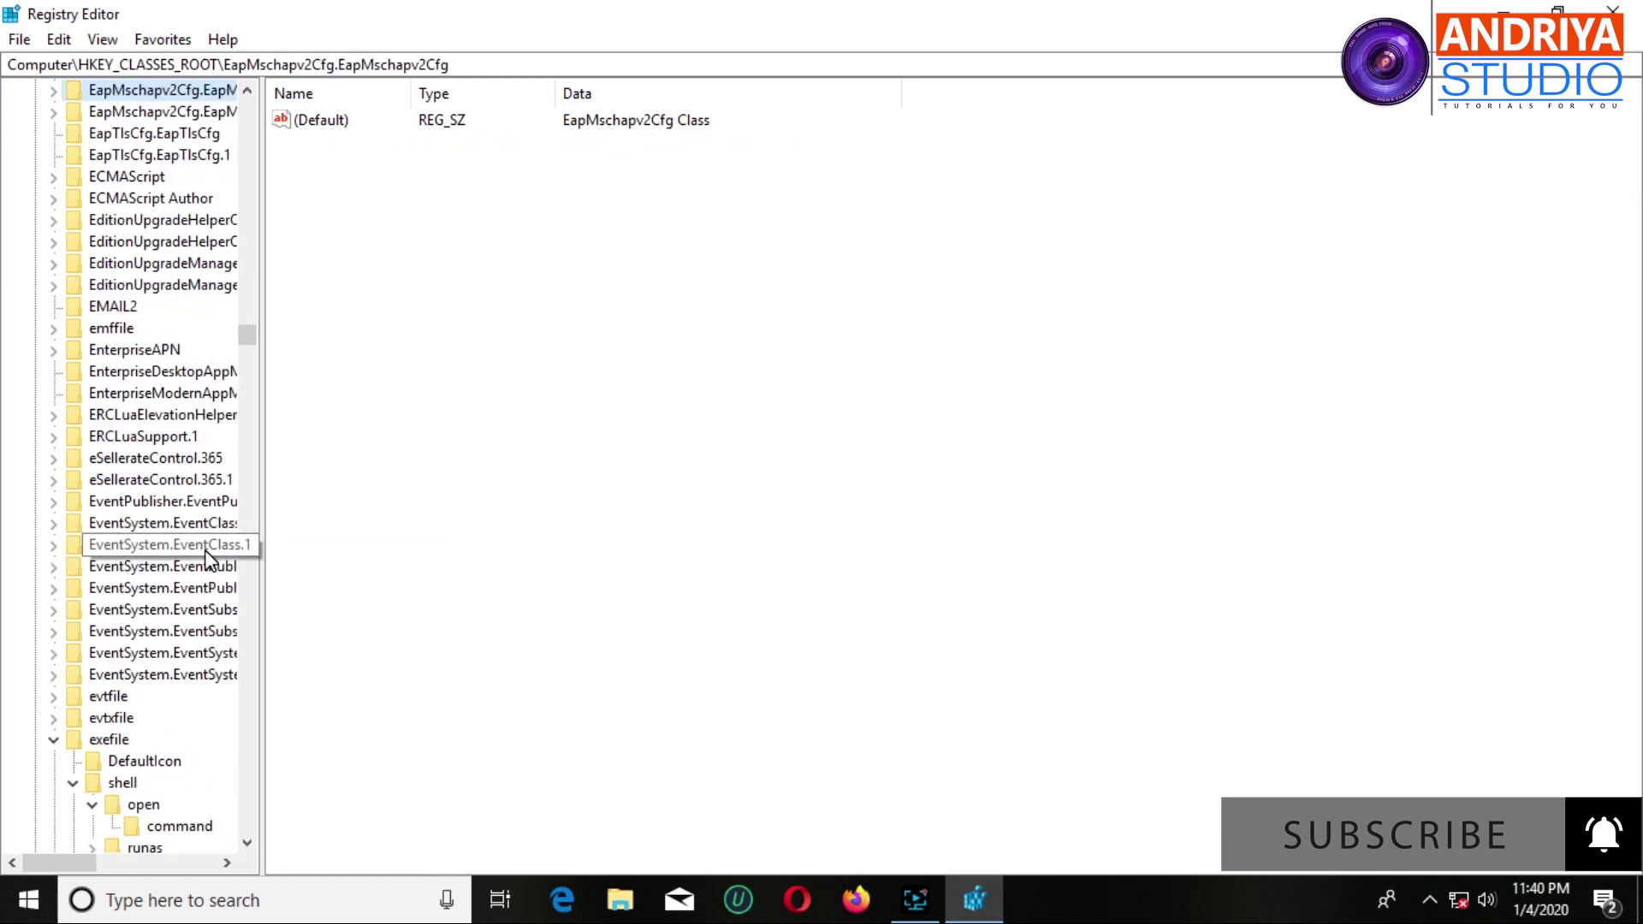
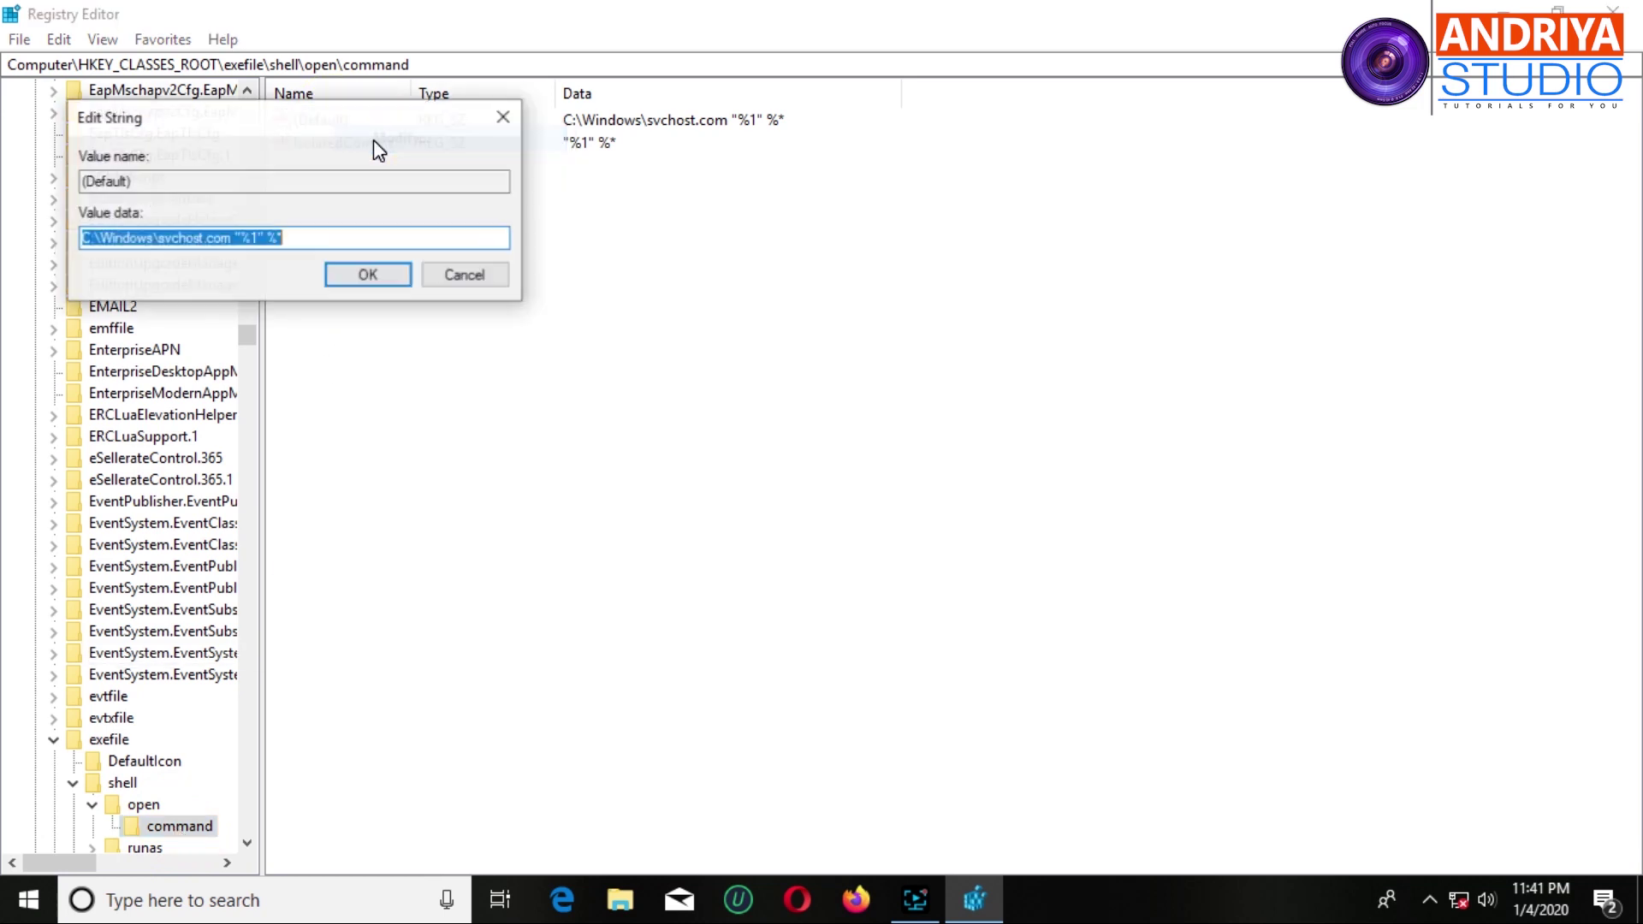
- Move the (Default) Edit String dialog to the centre of Registry Editor, uncovering the command key's value list
left_click_drag(266, 109, 697, 283)
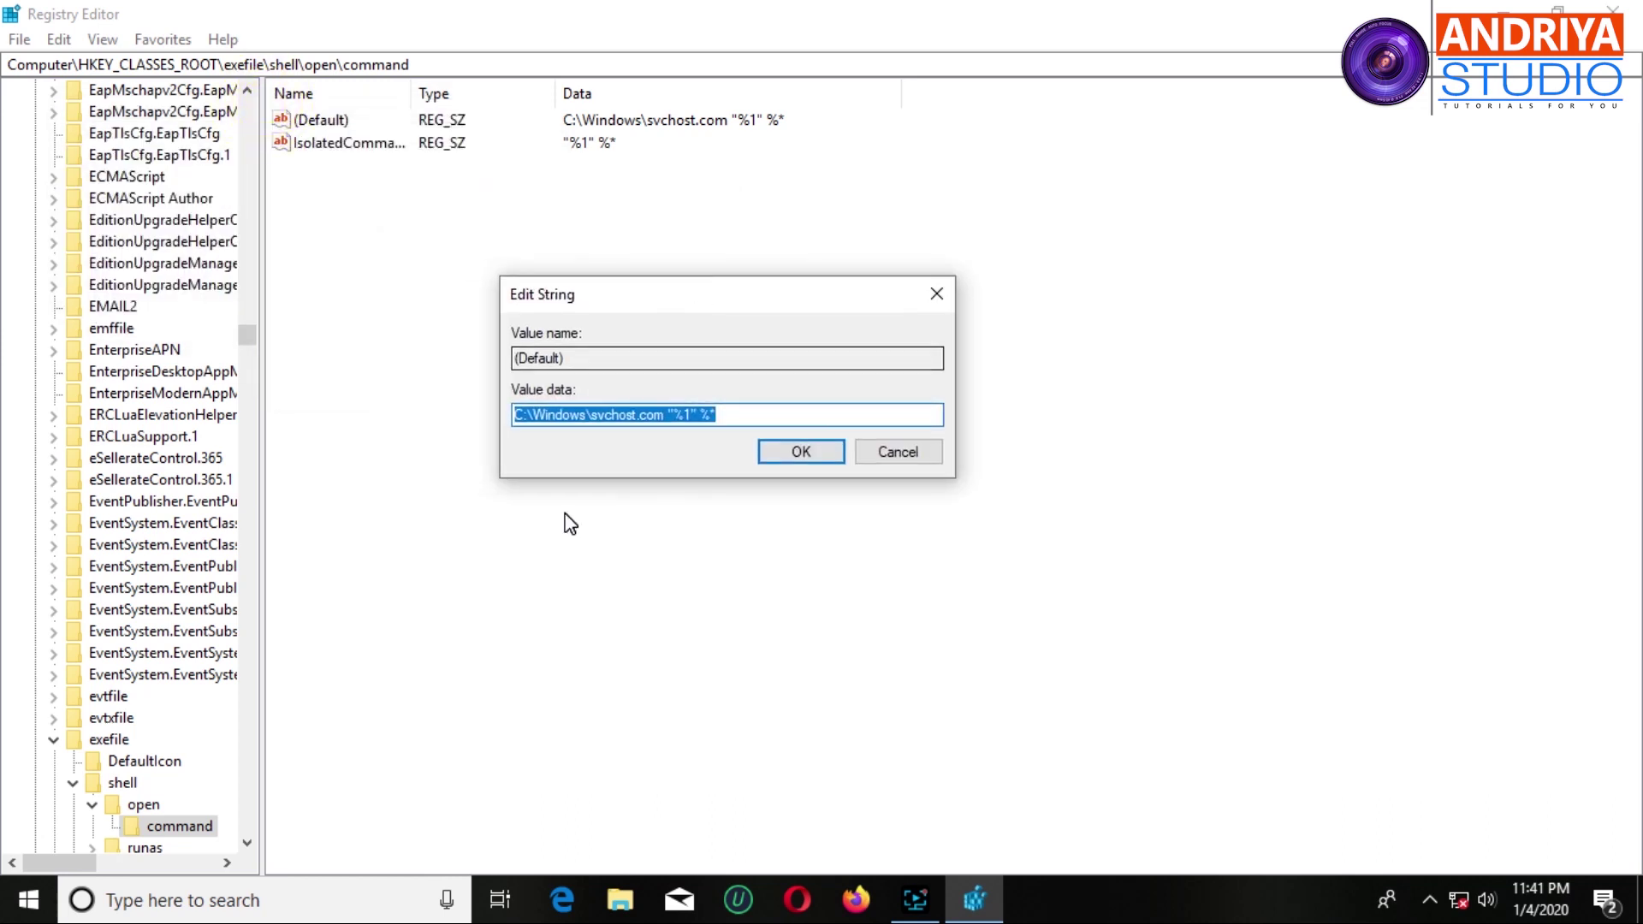
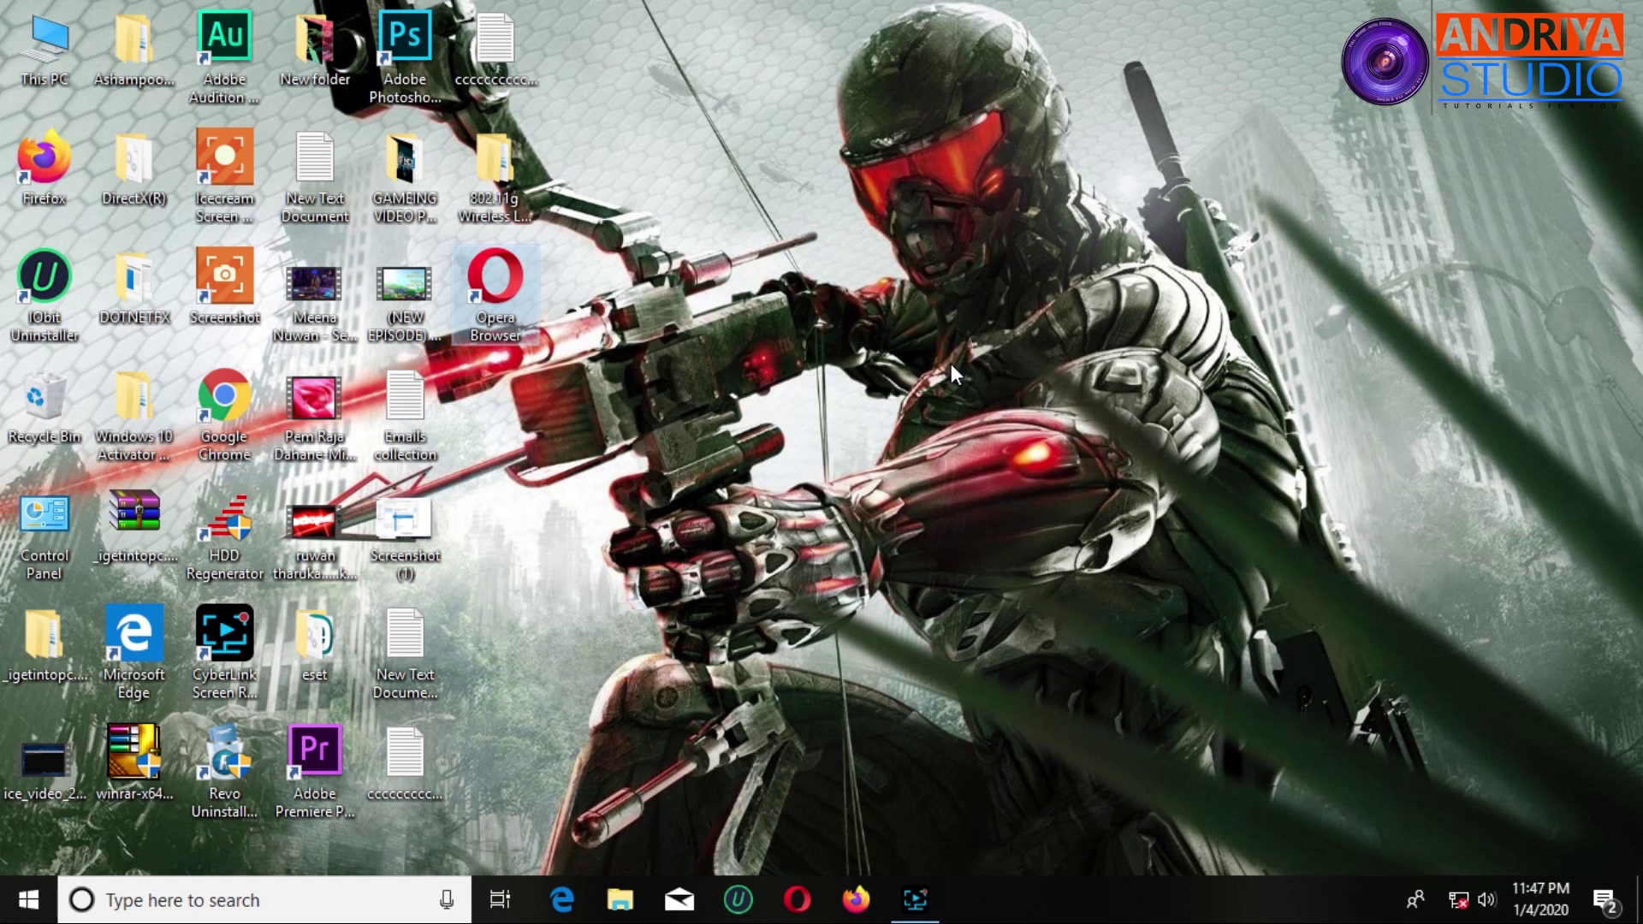
- Refresh the desktop twice from its context menu, then launch Opera from its desktop icon
right_click(951, 361)
left_click(995, 429)
right_click(995, 430)
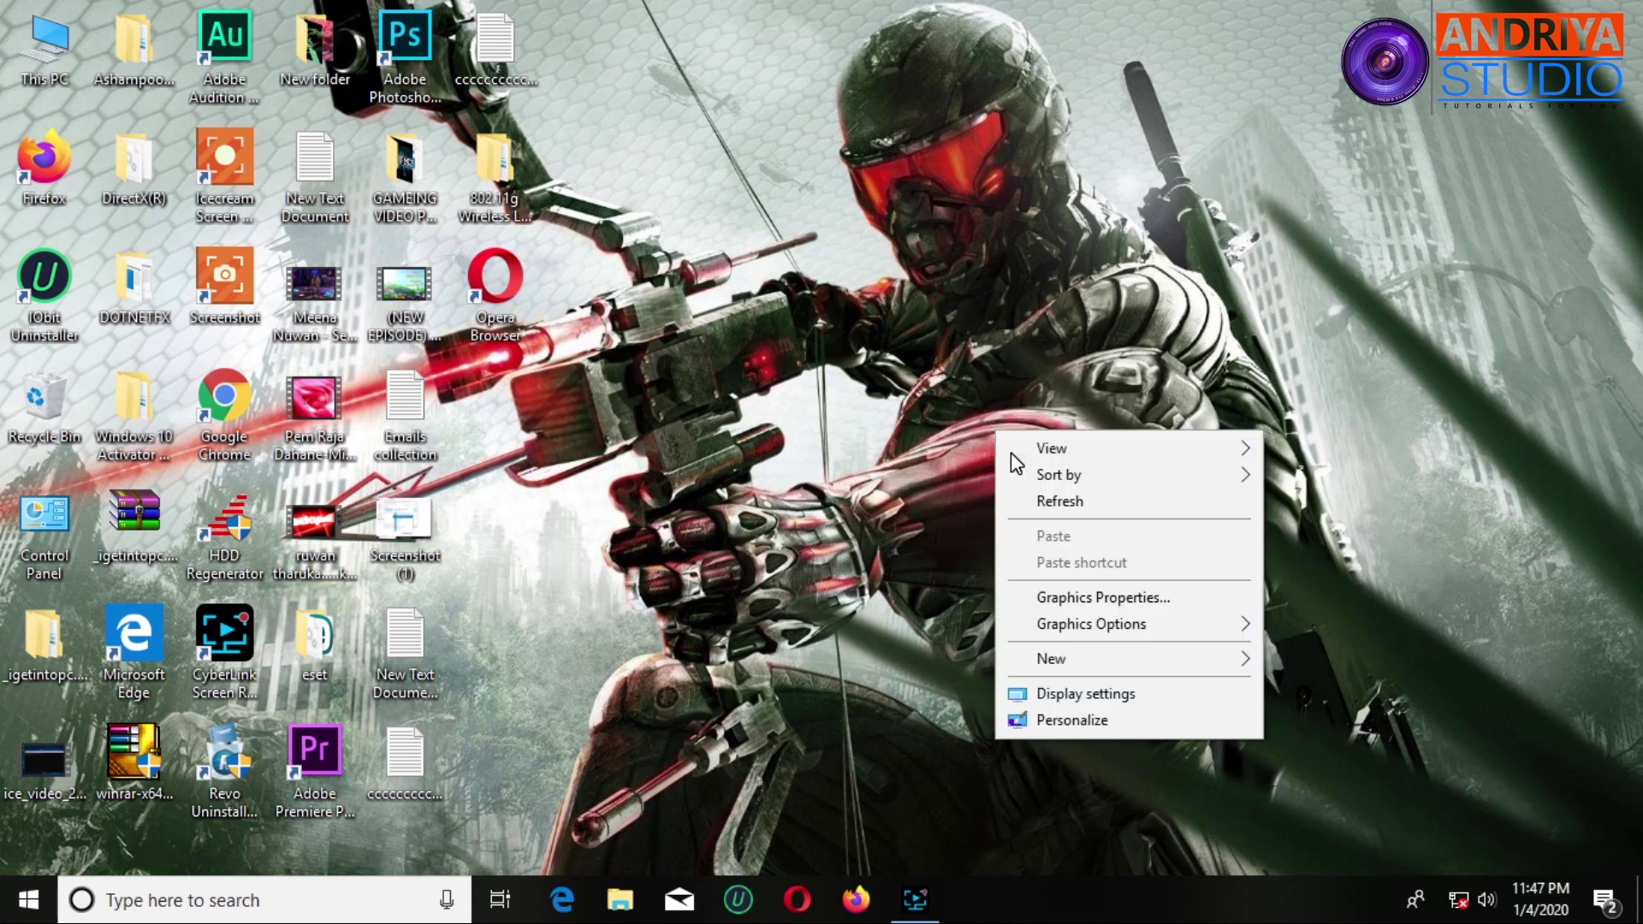
left_click(1041, 499)
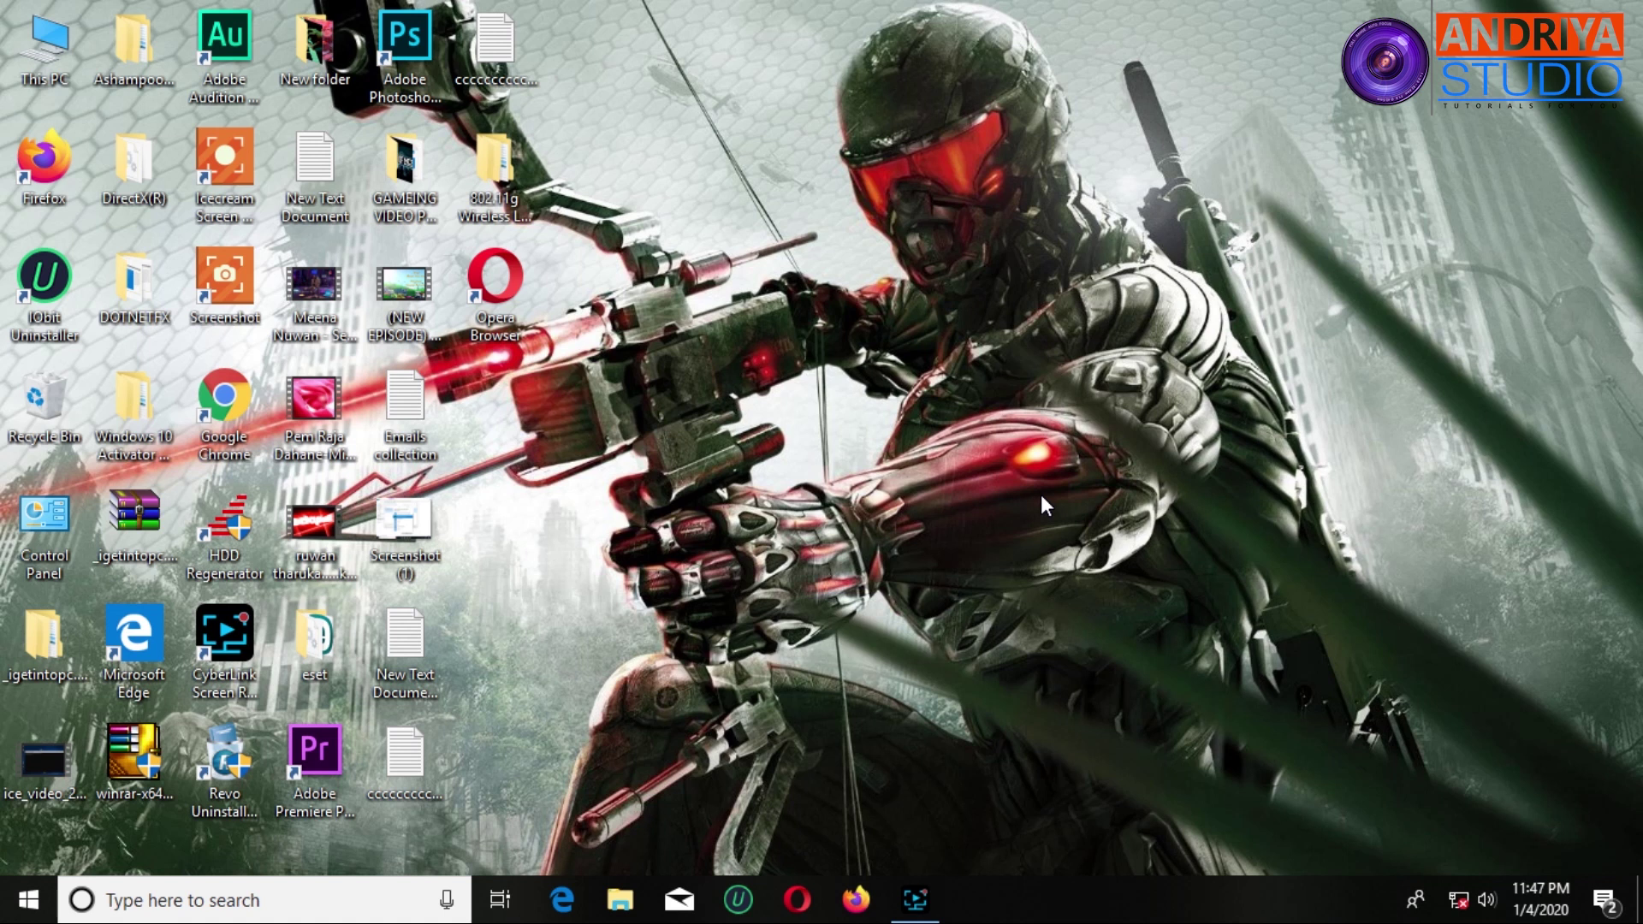
double_click(512, 318)
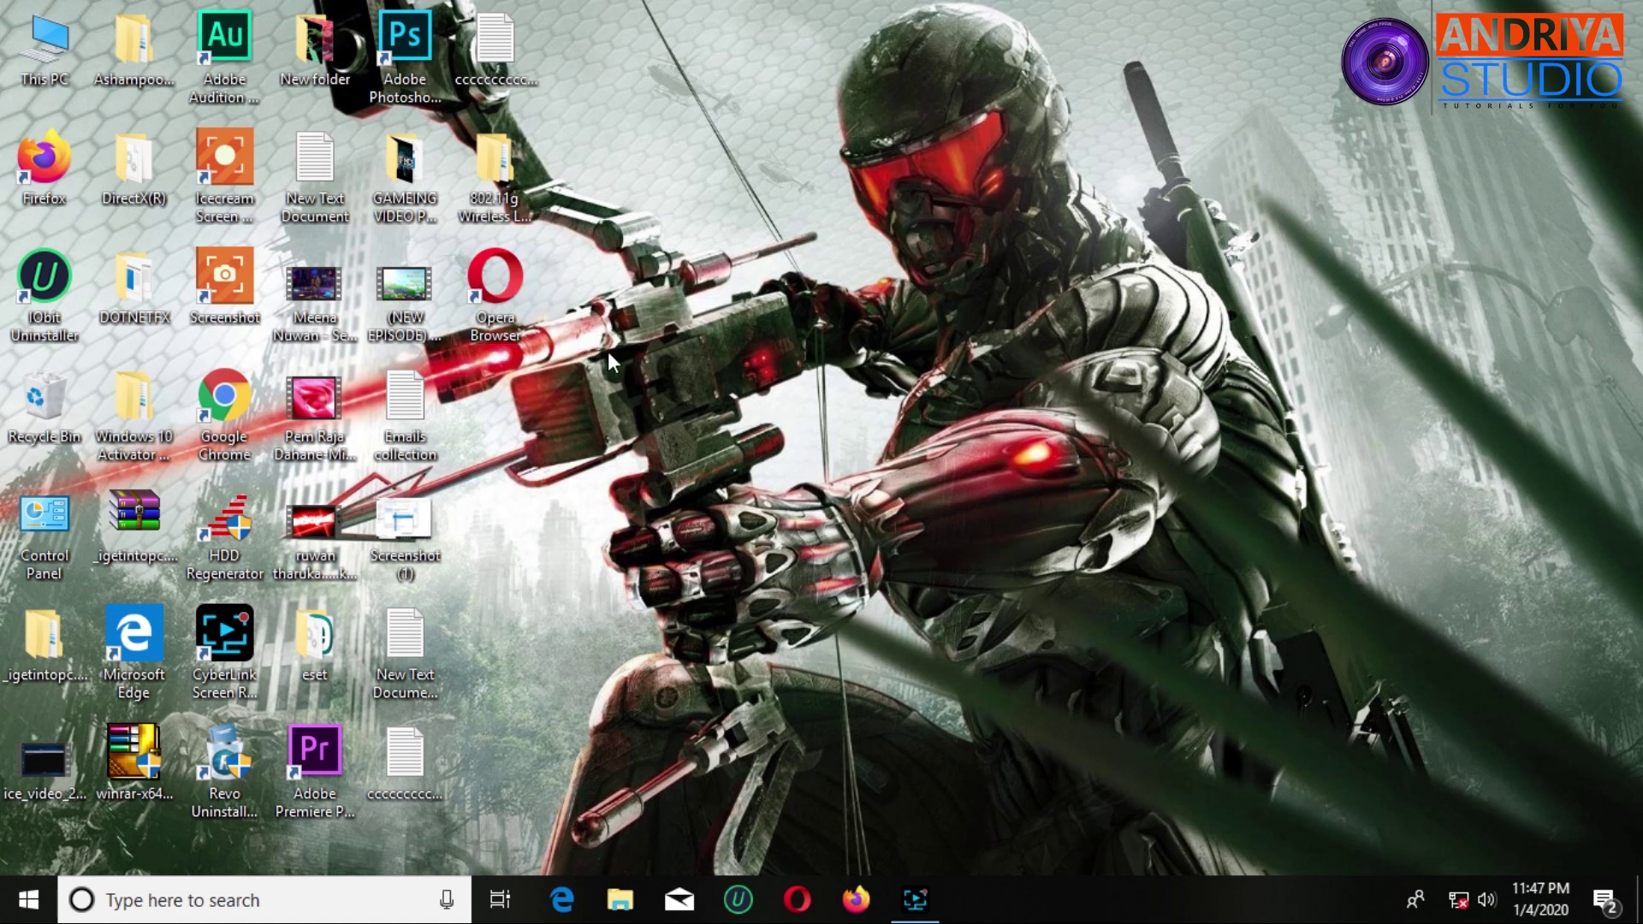